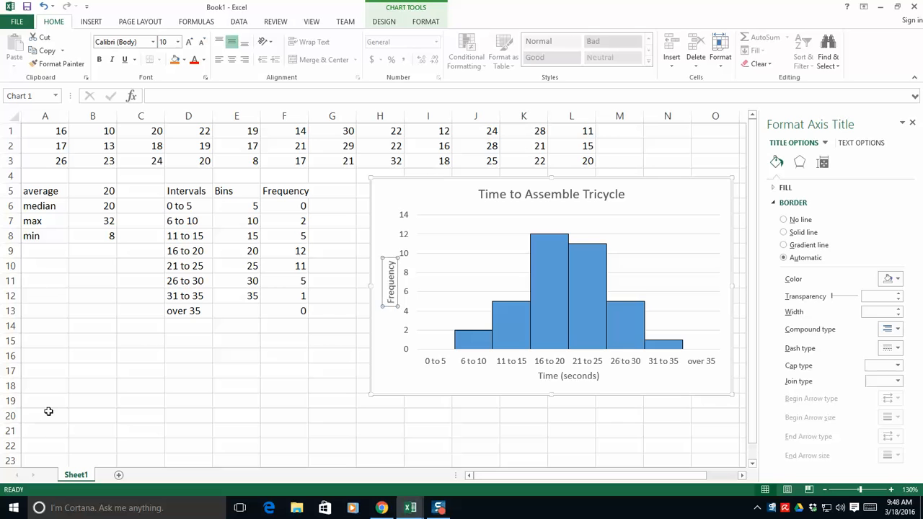
Enable the Analysis ToolPak add-in so that the Data Analysis tools are available.
{"action": "left_click", "coordinate": [46, 416]}
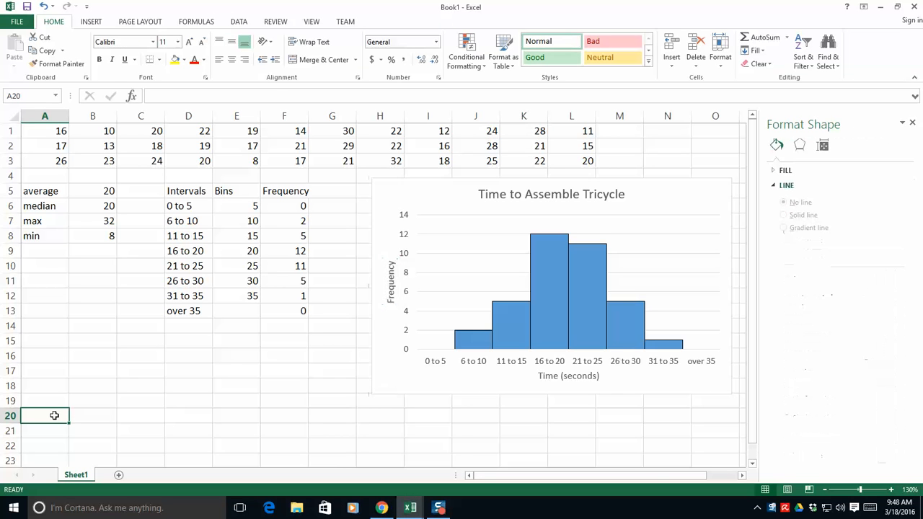
{"action": "left_click", "coordinate": [13, 25]}
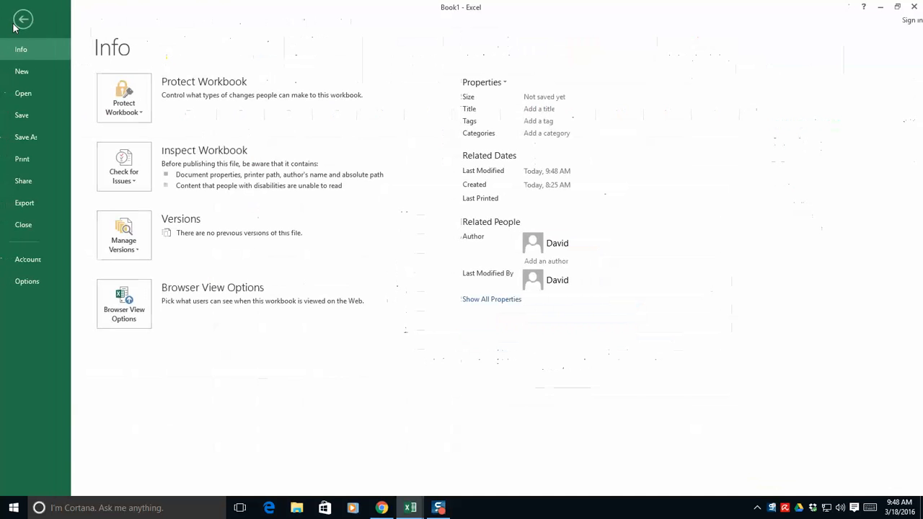
{"action": "left_click", "coordinate": [26, 283]}
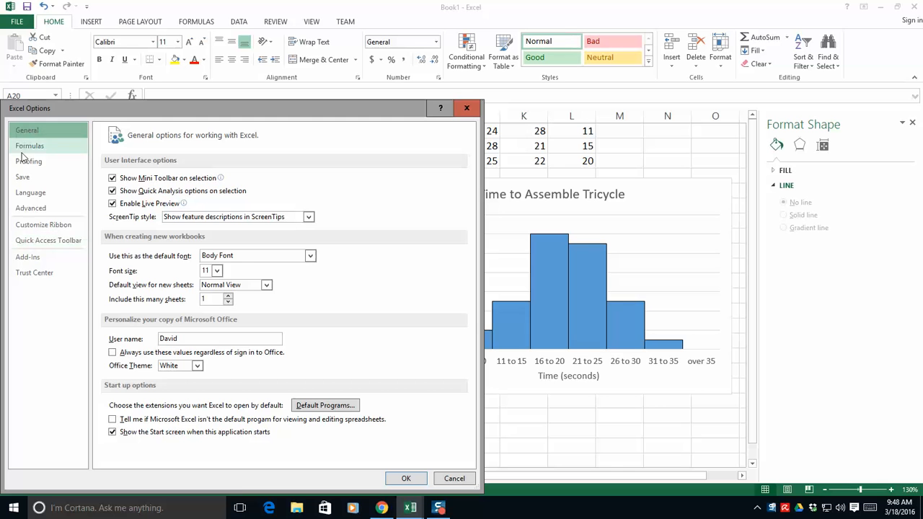
{"action": "left_click", "coordinate": [34, 260]}
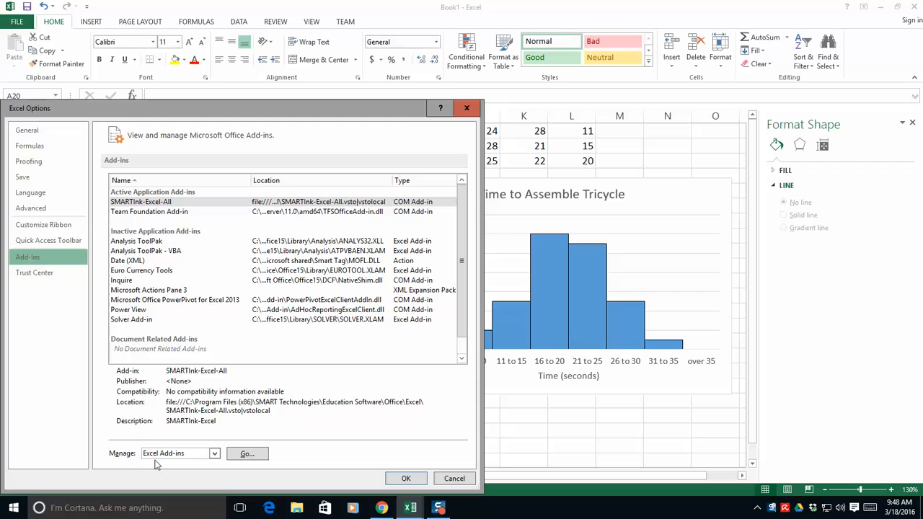
{"action": "left_click", "coordinate": [248, 454]}
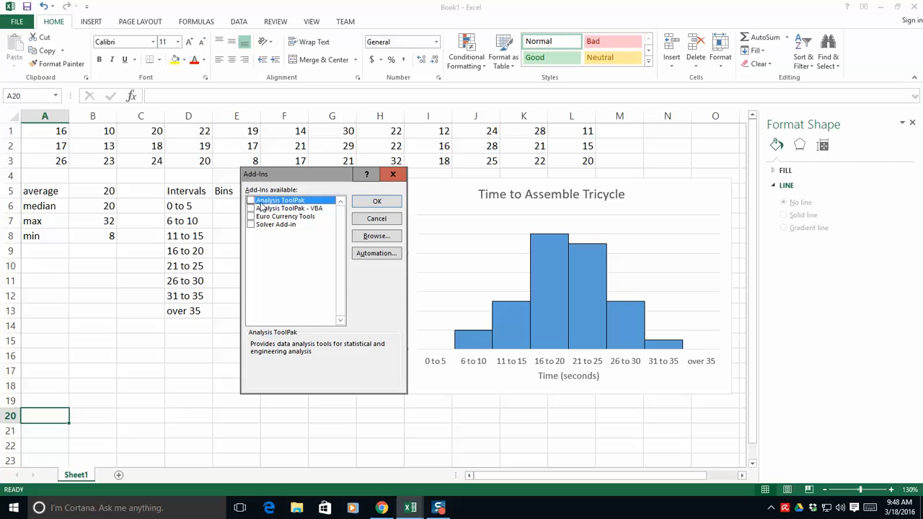
{"action": "left_click", "coordinate": [251, 200]}
{"action": "left_click", "coordinate": [378, 203]}
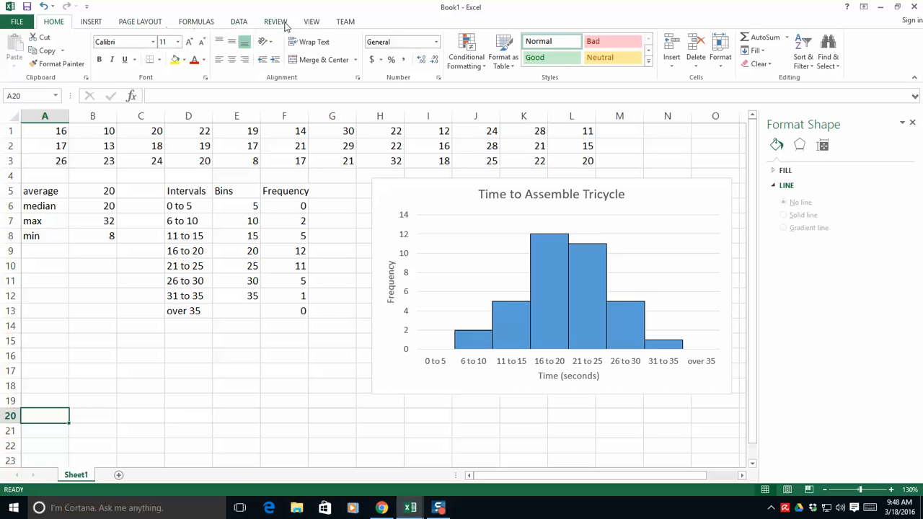
{"action": "left_click", "coordinate": [239, 22]}
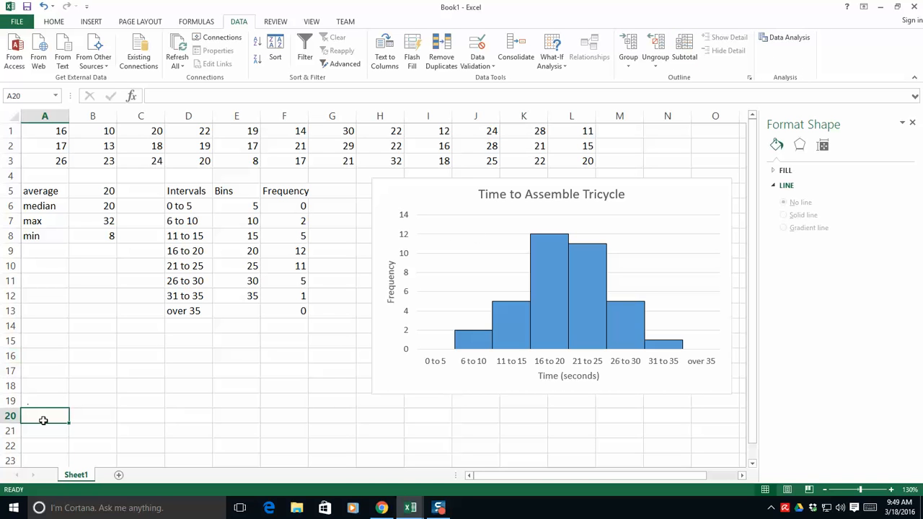
{"action": "left_click", "coordinate": [780, 44]}
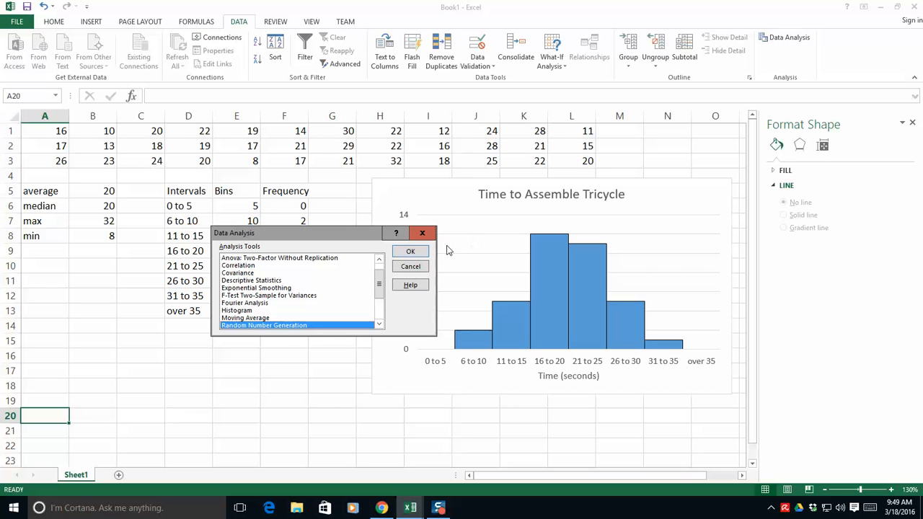
{"action": "left_click", "coordinate": [243, 311]}
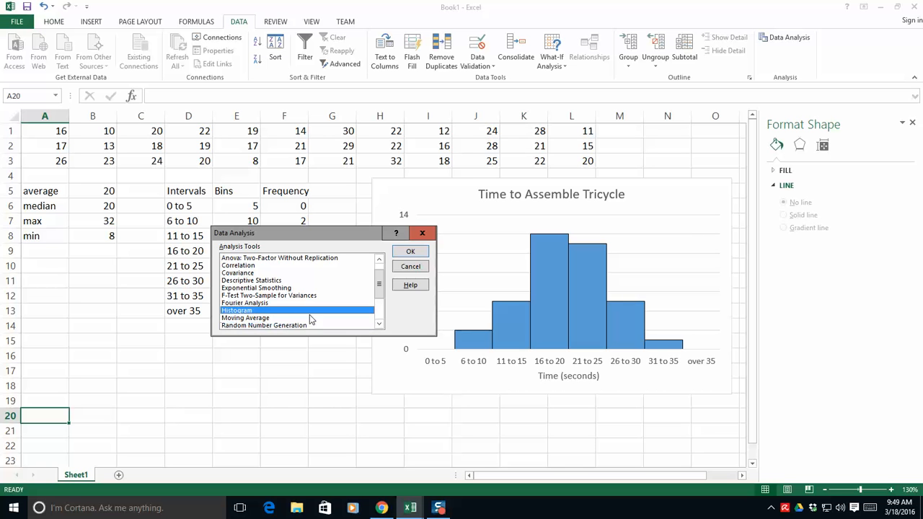
{"action": "left_click", "coordinate": [411, 253]}
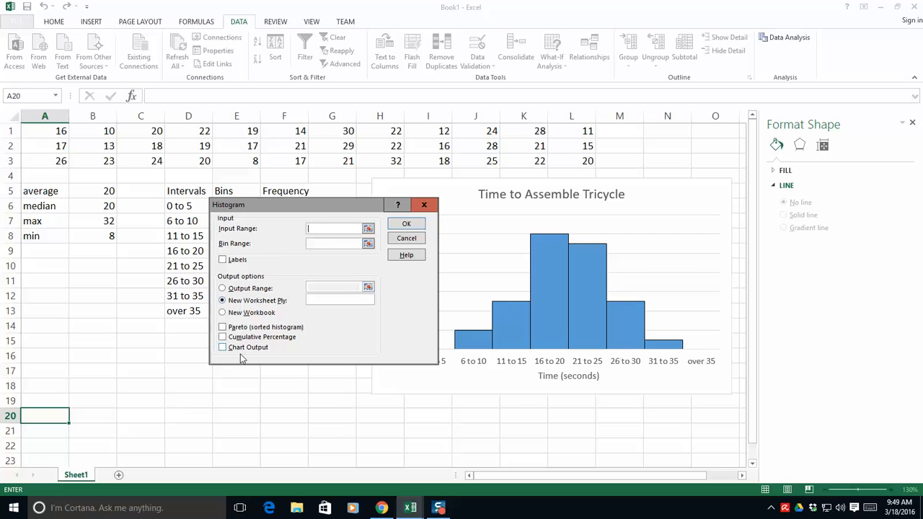
{"action": "left_click", "coordinate": [404, 227]}
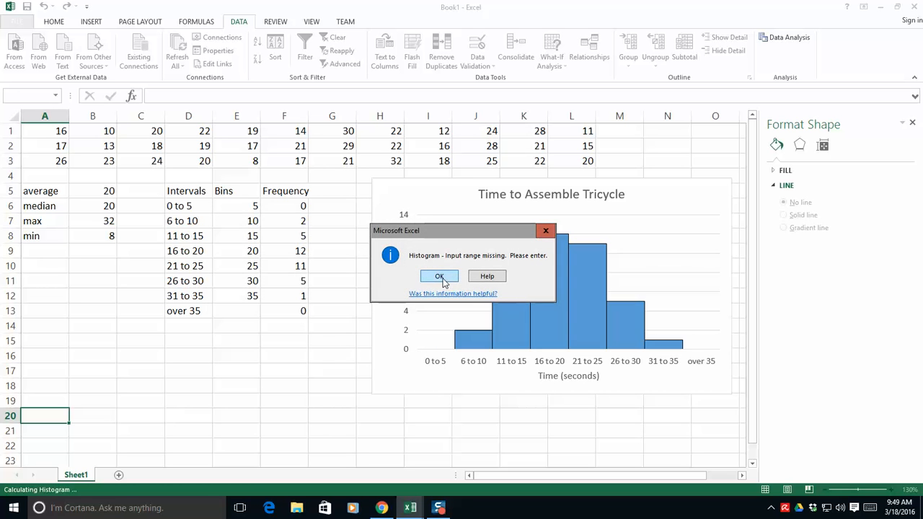
{"action": "left_click", "coordinate": [440, 277]}
{"action": "left_click", "coordinate": [407, 239]}
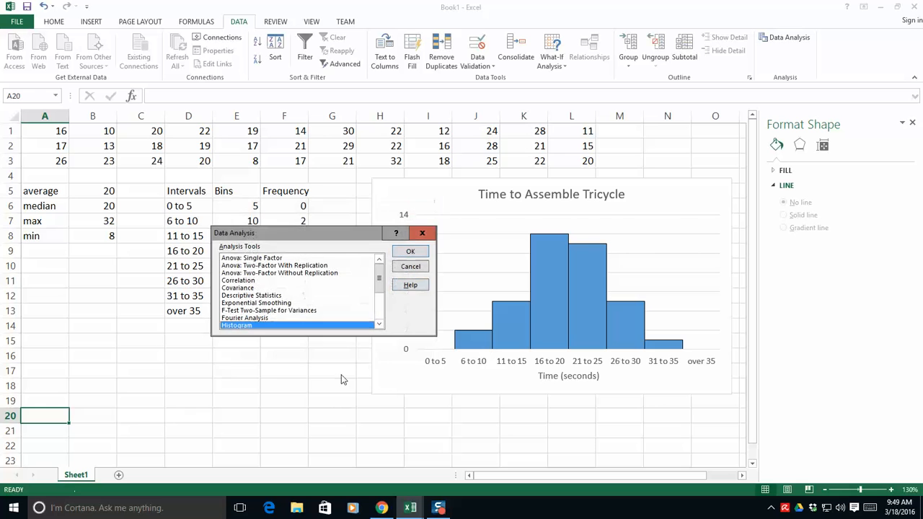
{"action": "left_click", "coordinate": [409, 268]}
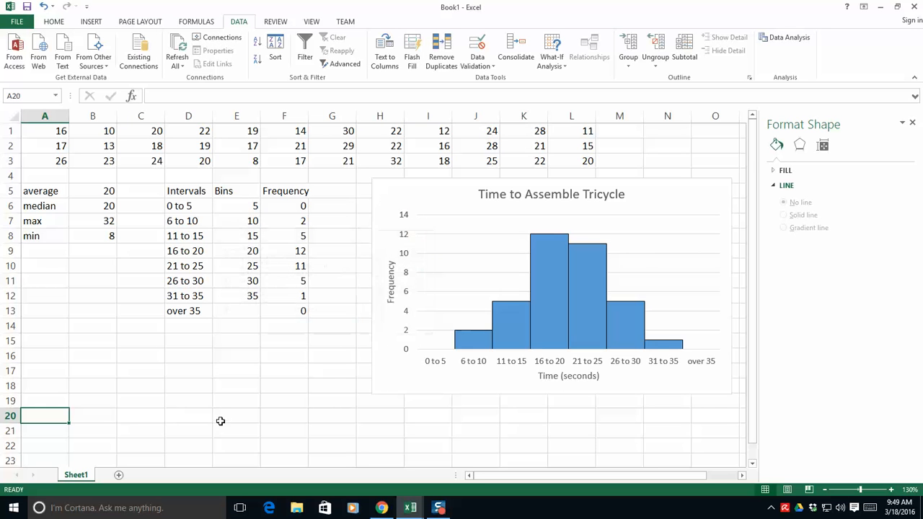
Copy the Bins column with its header, E5:E12, to the cells starting at A20.
{"action": "scroll", "coordinate": [213, 416], "scroll_direction": "down", "scroll_amount": 1}
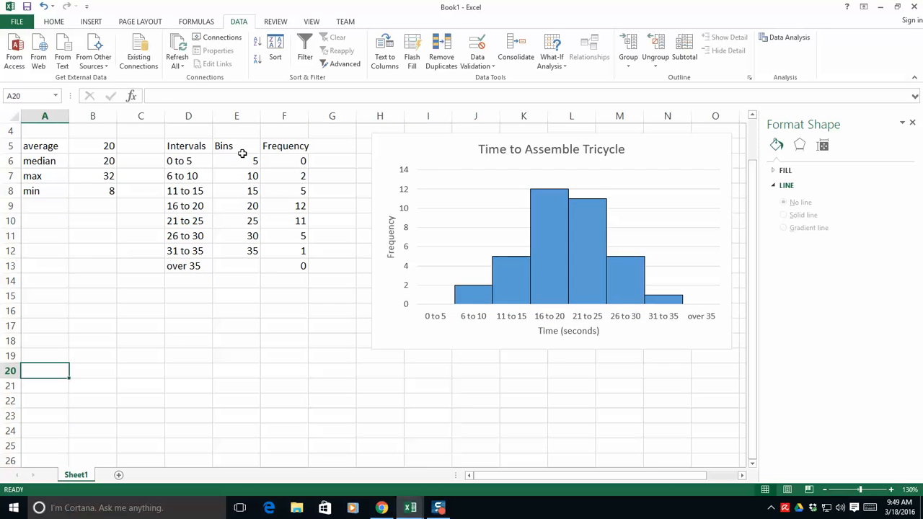
{"action": "left_click_drag", "start_coordinate": [240, 148], "coordinate": [247, 259]}
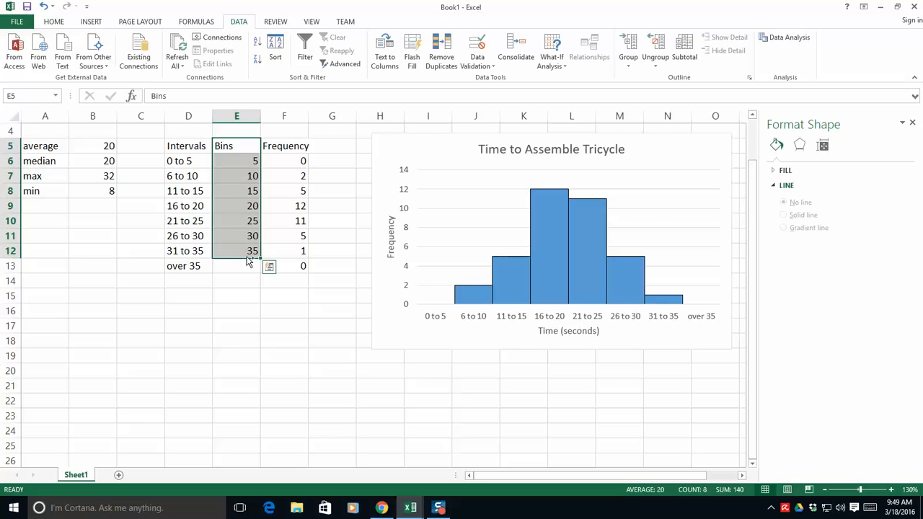
{"action": "key", "text": "ctrl+c"}
{"action": "scroll", "coordinate": [245, 261], "scroll_direction": "down", "scroll_amount": 2}
{"action": "left_click", "coordinate": [38, 287]}
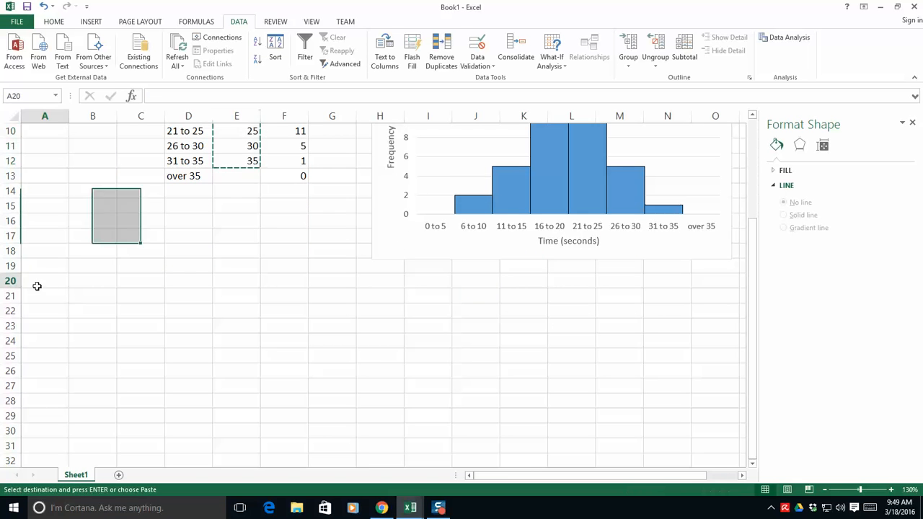
{"action": "key", "text": "ctrl+v"}
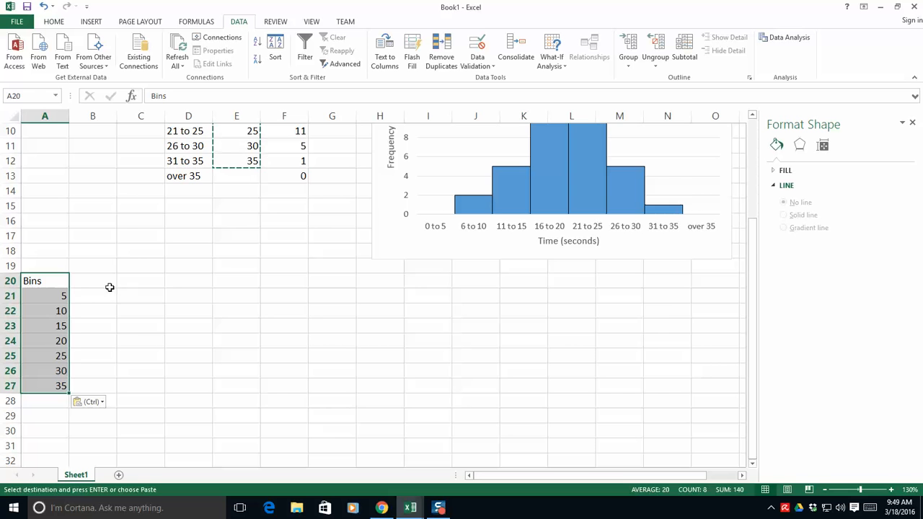
{"action": "left_click", "coordinate": [109, 286]}
{"action": "scroll", "coordinate": [215, 289], "scroll_direction": "down", "scroll_amount": 2}
{"action": "scroll", "coordinate": [215, 289], "scroll_direction": "up", "scroll_amount": 3}
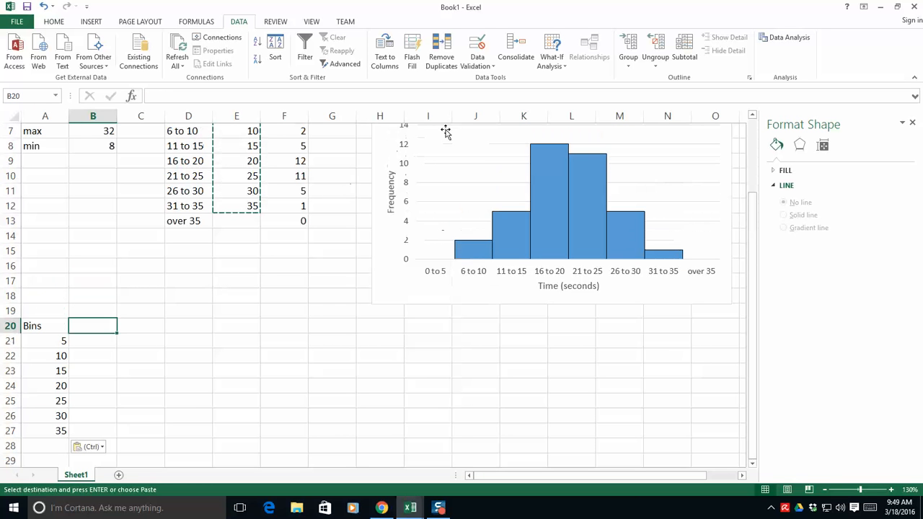
{"action": "left_click", "coordinate": [446, 180]}
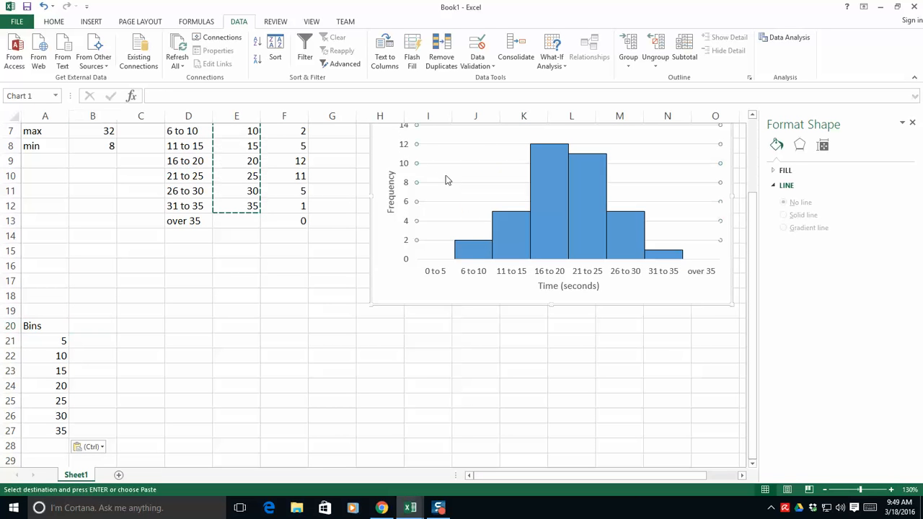
{"action": "left_click", "coordinate": [210, 265]}
{"action": "scroll", "coordinate": [126, 332], "scroll_direction": "down", "scroll_amount": 4}
{"action": "left_click", "coordinate": [126, 332]}
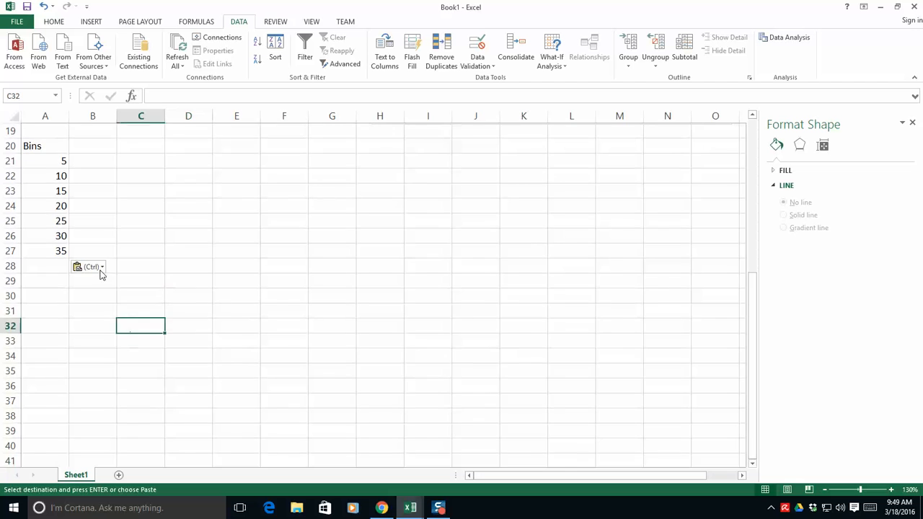
{"action": "scroll", "coordinate": [104, 267], "scroll_direction": "up", "scroll_amount": 1}
{"action": "scroll", "coordinate": [102, 241], "scroll_direction": "down", "scroll_amount": 1}
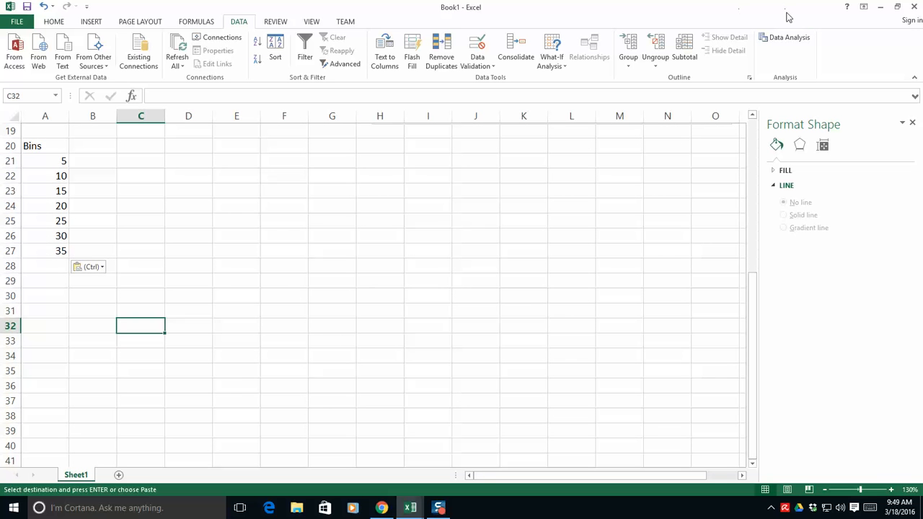
Start the Histogram analysis tool and set its input range to the assembly times in A1:L3.
{"action": "left_click", "coordinate": [789, 38]}
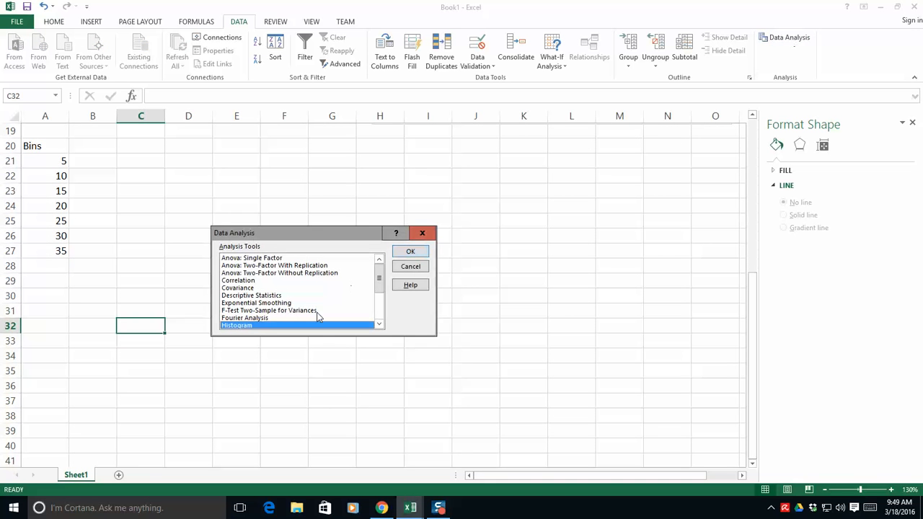
{"action": "left_click", "coordinate": [404, 254]}
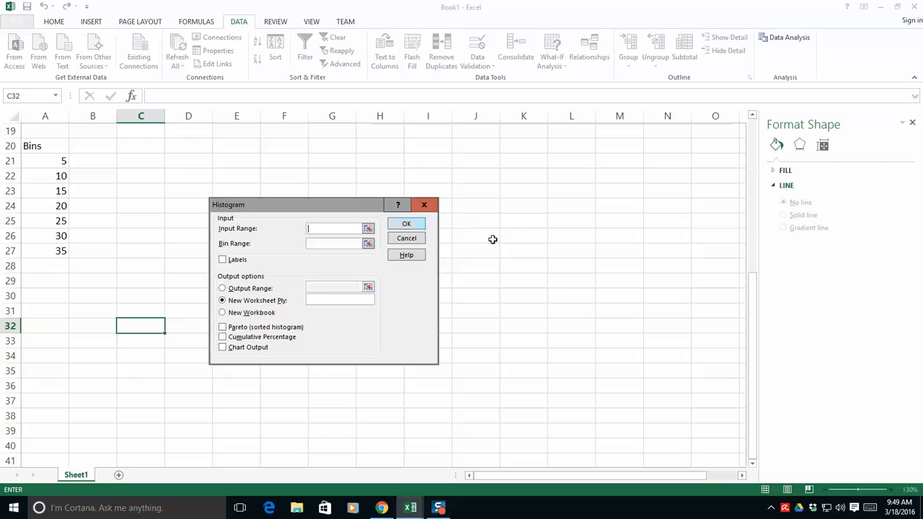
{"action": "left_click", "coordinate": [368, 229]}
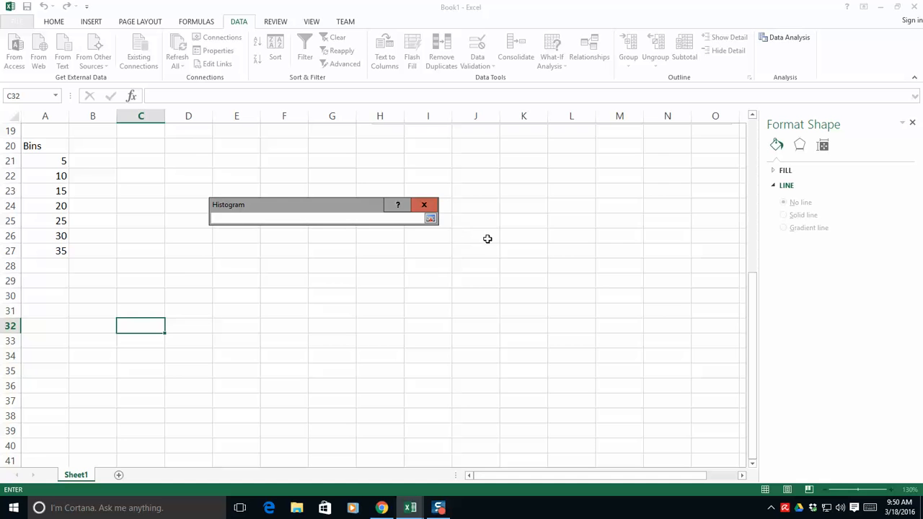
{"action": "scroll", "coordinate": [487, 239], "scroll_direction": "up", "scroll_amount": 6}
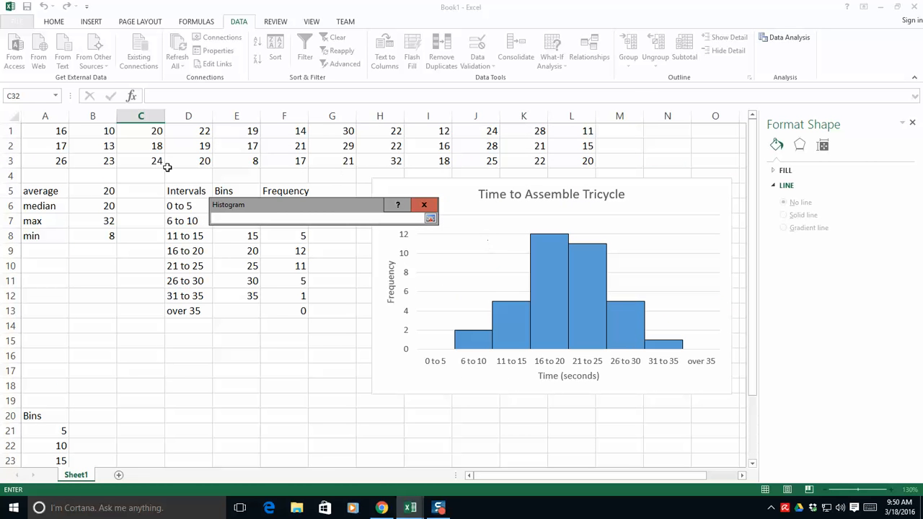
{"action": "left_click_drag", "start_coordinate": [52, 130], "coordinate": [552, 152]}
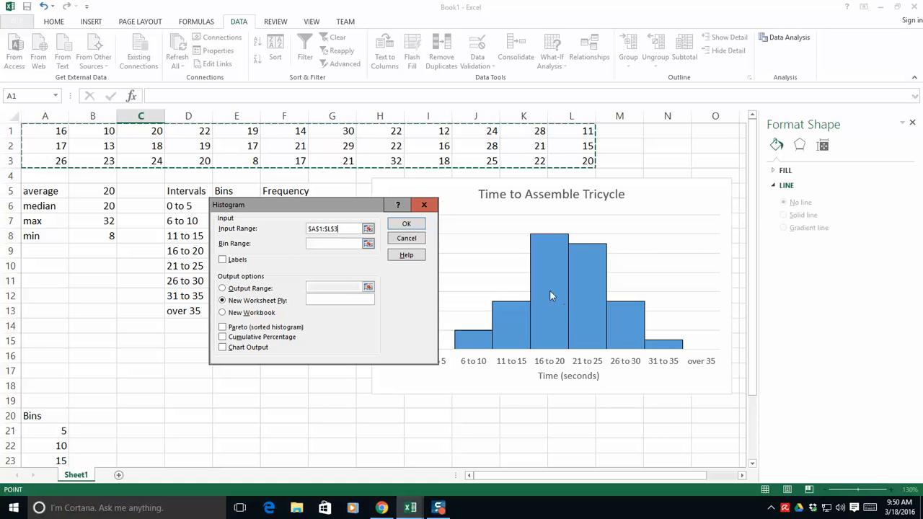
Set the histogram's bin range to the copied bin values in A21:A27, without the header.
{"action": "scroll", "coordinate": [437, 293], "scroll_direction": "down", "scroll_amount": 3}
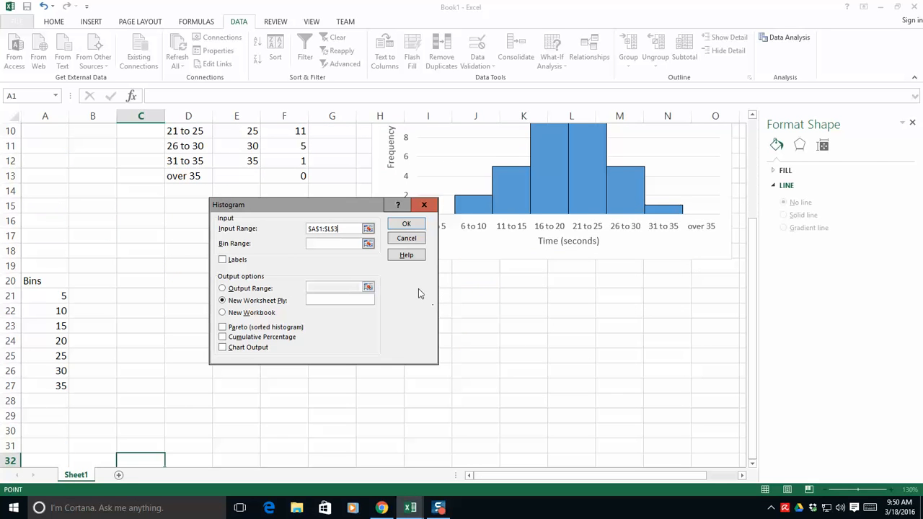
{"action": "scroll", "coordinate": [173, 334], "scroll_direction": "down", "scroll_amount": 1}
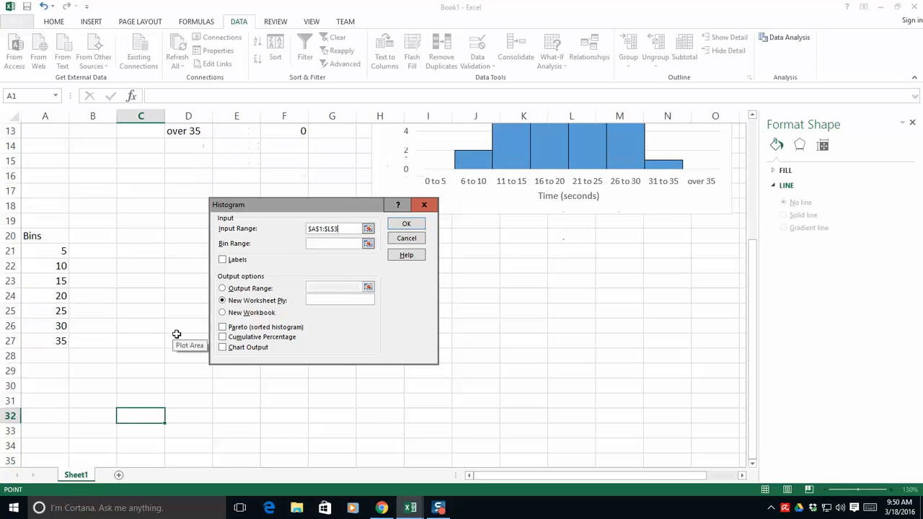
{"action": "left_click", "coordinate": [369, 245]}
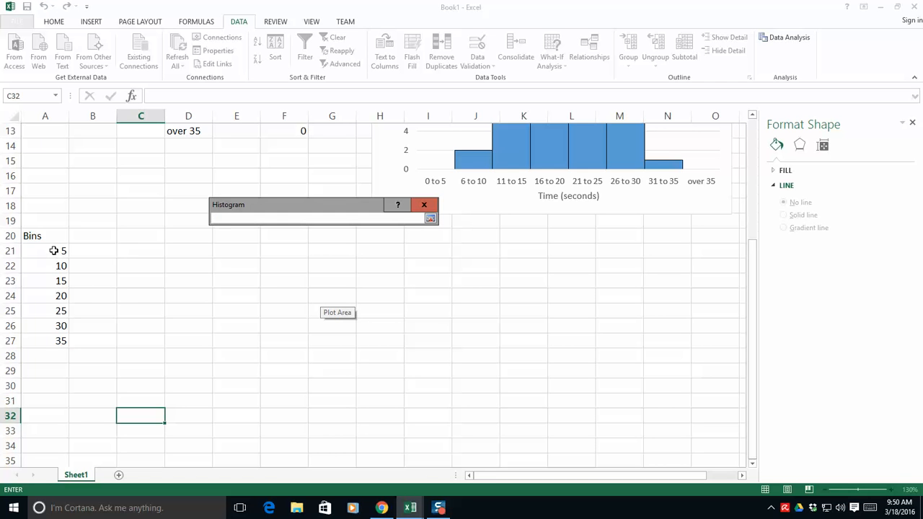
{"action": "left_click_drag", "start_coordinate": [54, 251], "coordinate": [56, 337]}
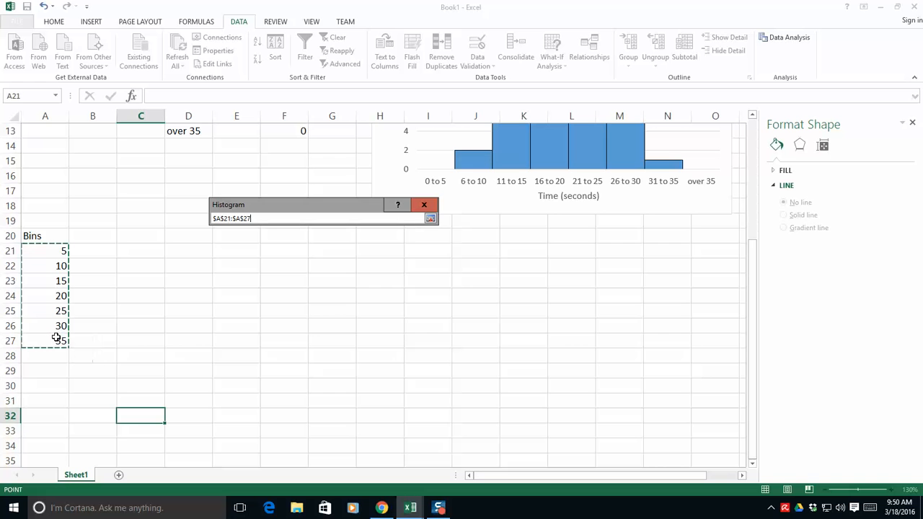
{"action": "key", "text": "Return"}
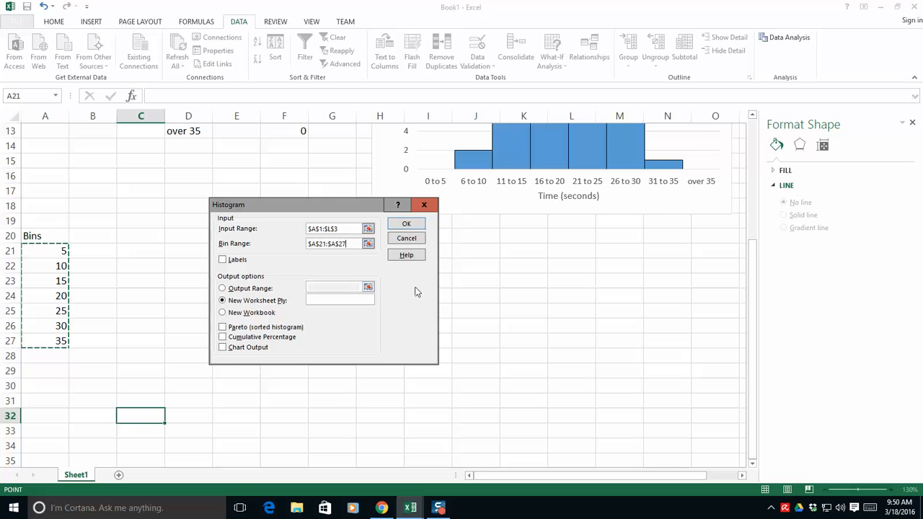
Send the histogram output to a range on the current sheet and try to pick the empty cells C21:C28 for it.
{"action": "left_click", "coordinate": [222, 289]}
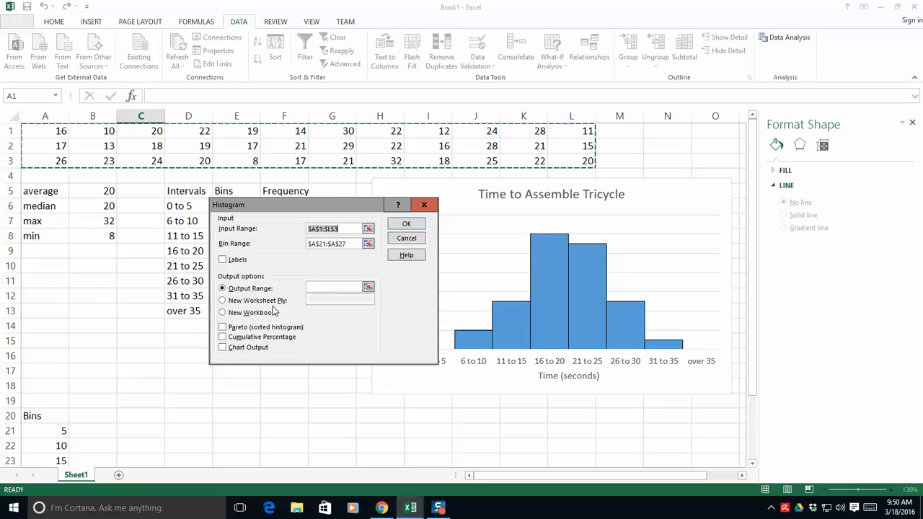
{"action": "scroll", "coordinate": [247, 313], "scroll_direction": "down", "scroll_amount": 5}
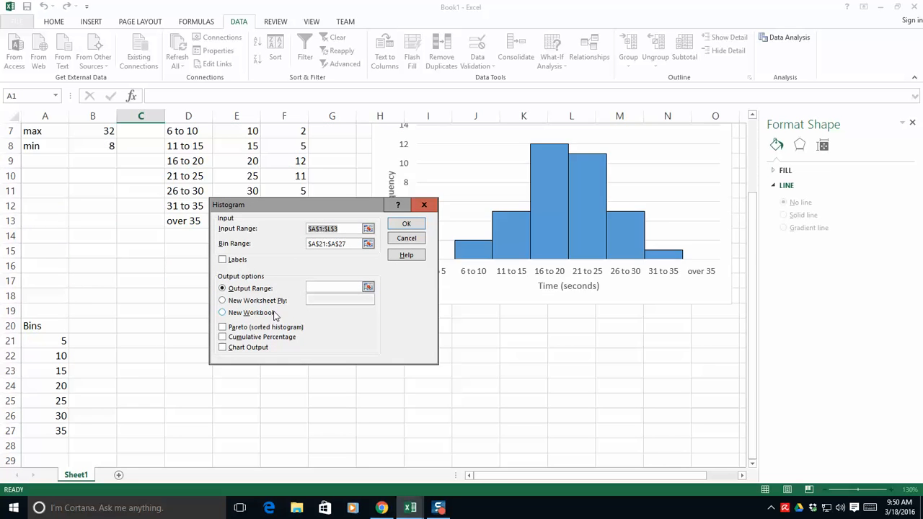
{"action": "left_click", "coordinate": [145, 192]}
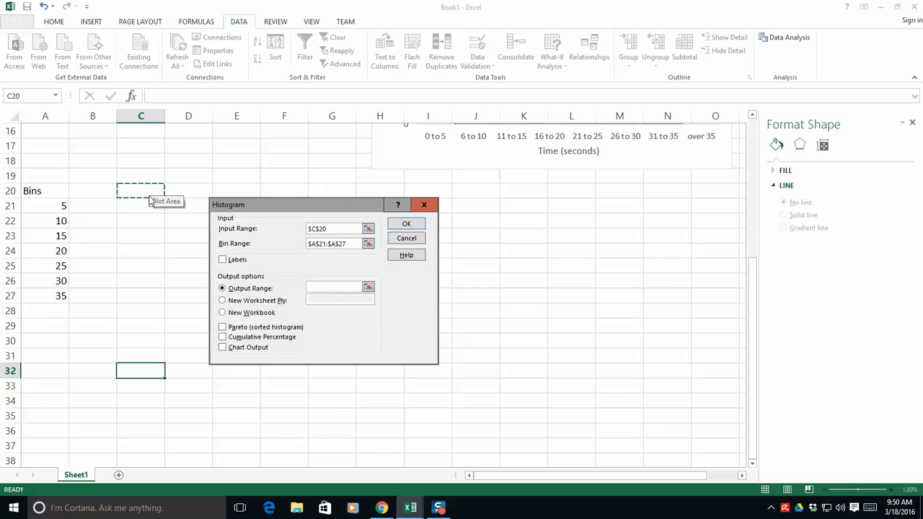
{"action": "left_click_drag", "start_coordinate": [148, 208], "coordinate": [148, 309]}
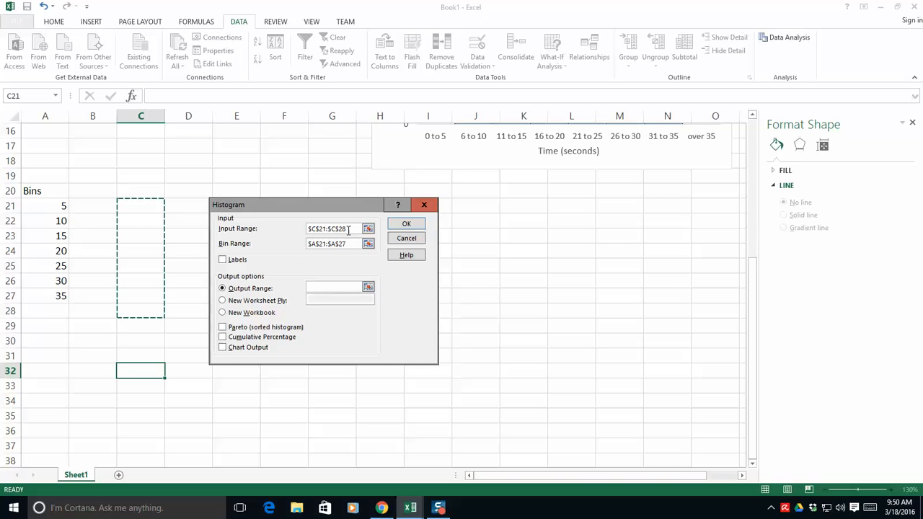
Clear the histogram's input range and set it again to the assembly times in A1:L3.
{"action": "left_click_drag", "start_coordinate": [349, 230], "coordinate": [307, 229]}
{"action": "key", "text": "BackSpace"}
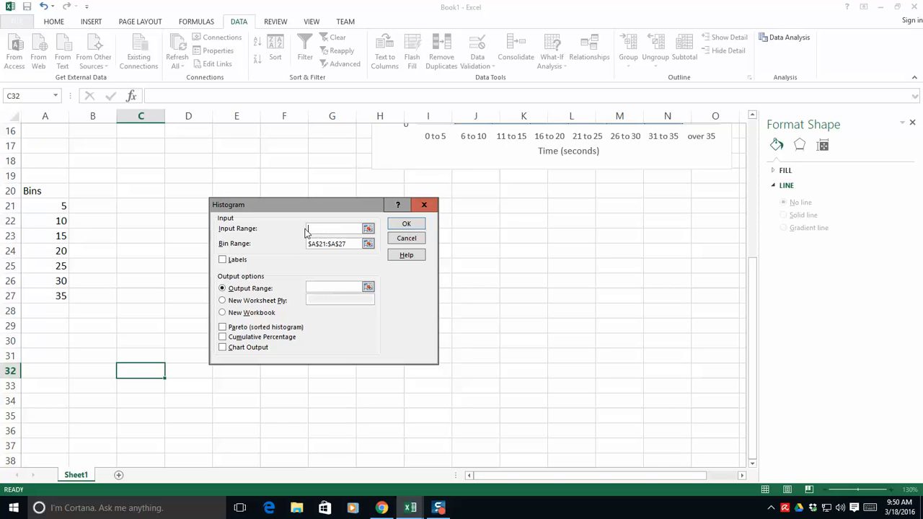
{"action": "left_click", "coordinate": [368, 228]}
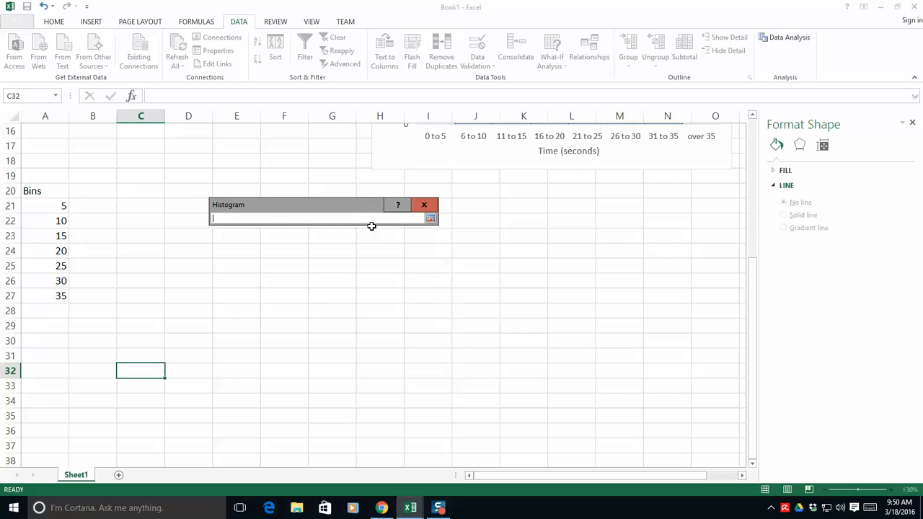
{"action": "scroll", "coordinate": [373, 225], "scroll_direction": "up", "scroll_amount": 1}
{"action": "scroll", "coordinate": [373, 225], "scroll_direction": "up", "scroll_amount": 4}
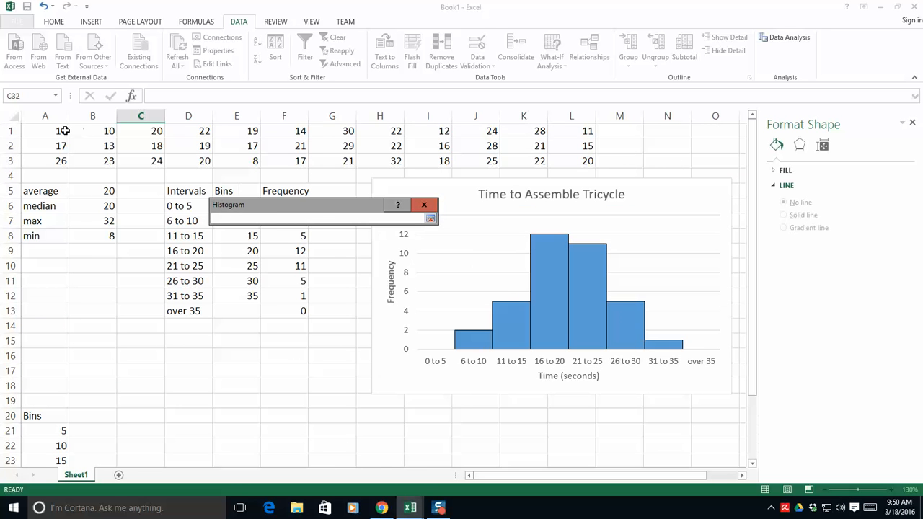
{"action": "left_click_drag", "start_coordinate": [64, 131], "coordinate": [559, 158]}
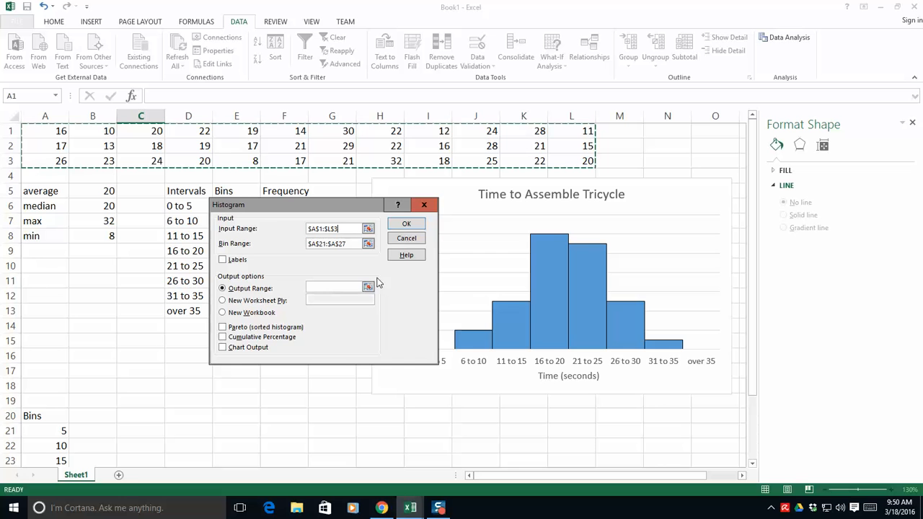
Set the histogram's output range to C21:C27 beside the copied bins and generate the frequency table.
{"action": "left_click_drag", "start_coordinate": [355, 205], "coordinate": [419, 349]}
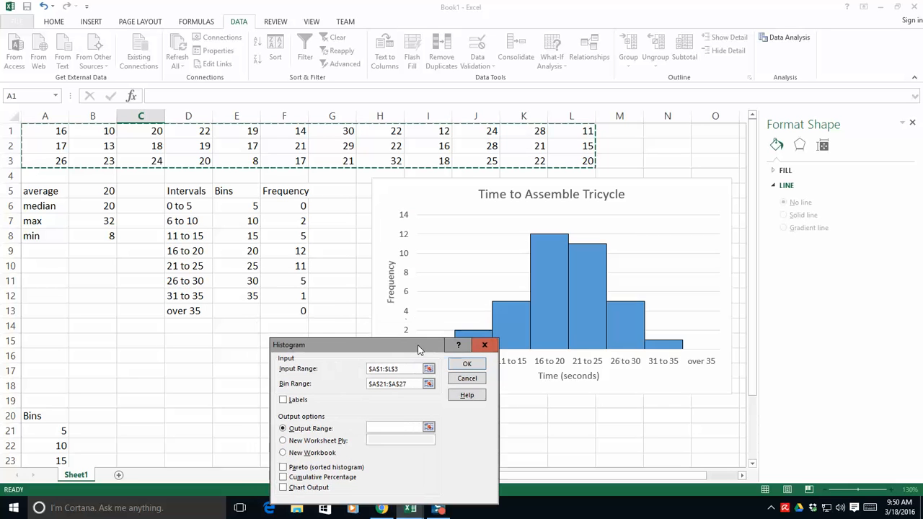
{"action": "left_click", "coordinate": [385, 428]}
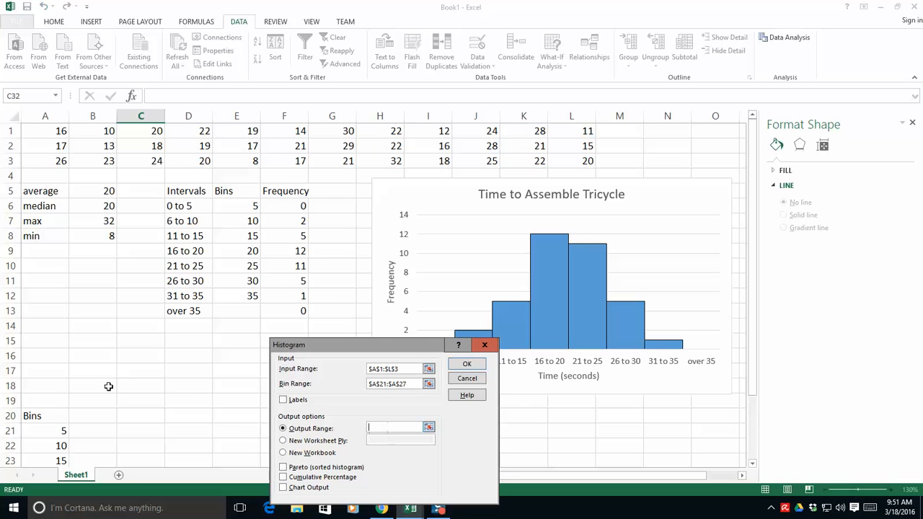
{"action": "scroll", "coordinate": [109, 387], "scroll_direction": "down", "scroll_amount": 4}
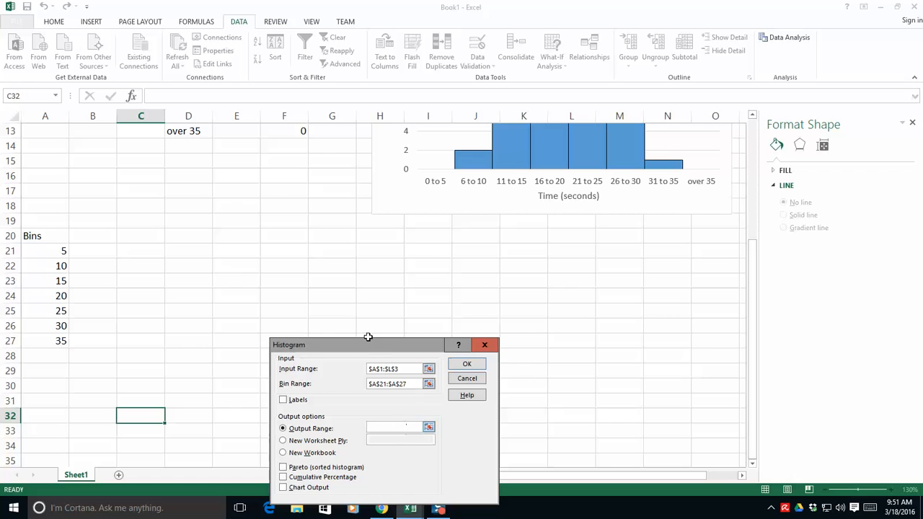
{"action": "left_click_drag", "start_coordinate": [368, 336], "coordinate": [252, 47]}
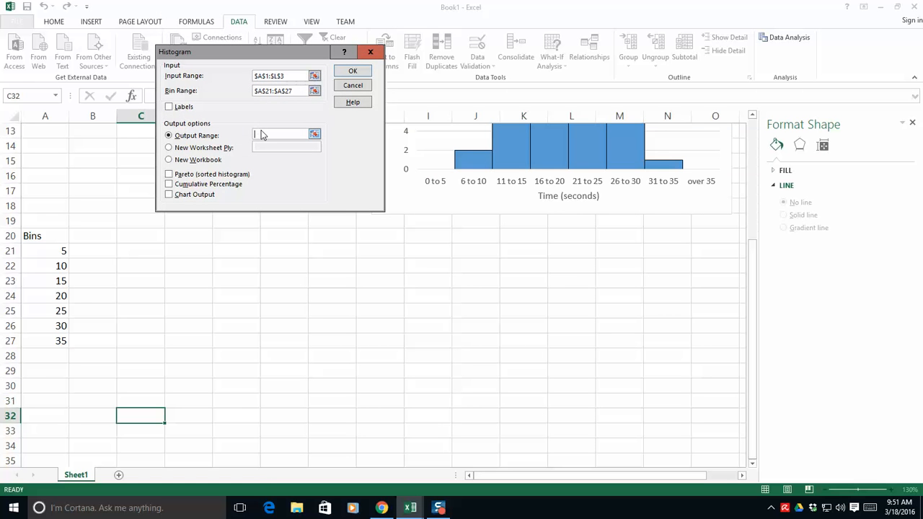
{"action": "left_click", "coordinate": [91, 252]}
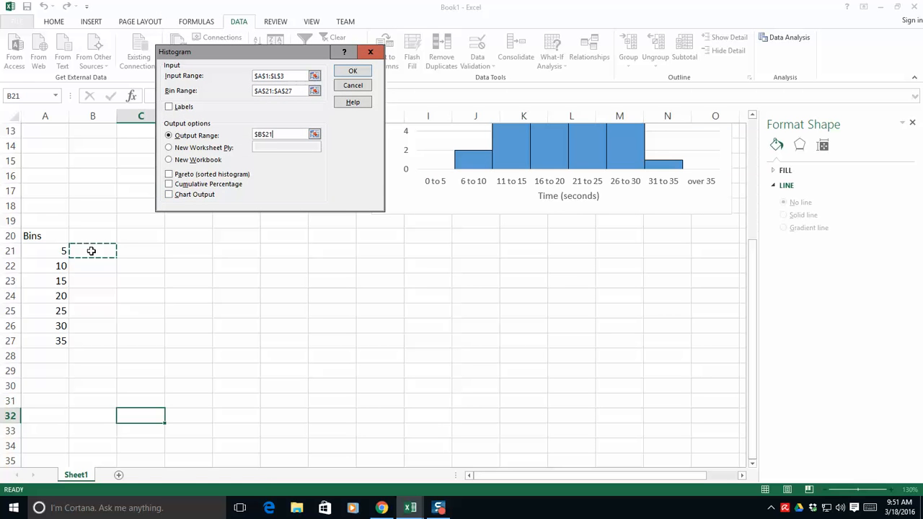
{"action": "left_click", "coordinate": [137, 252]}
{"action": "left_click_drag", "start_coordinate": [137, 252], "coordinate": [140, 345]}
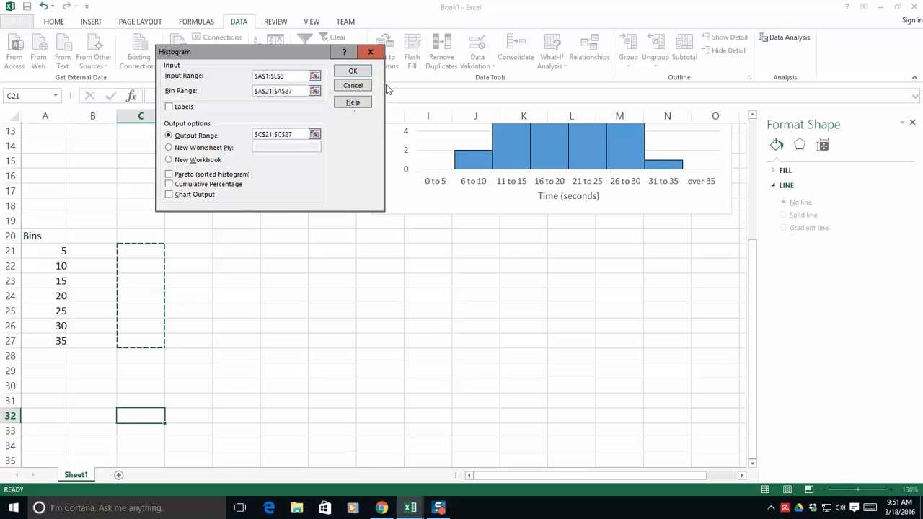
{"action": "left_click", "coordinate": [353, 72]}
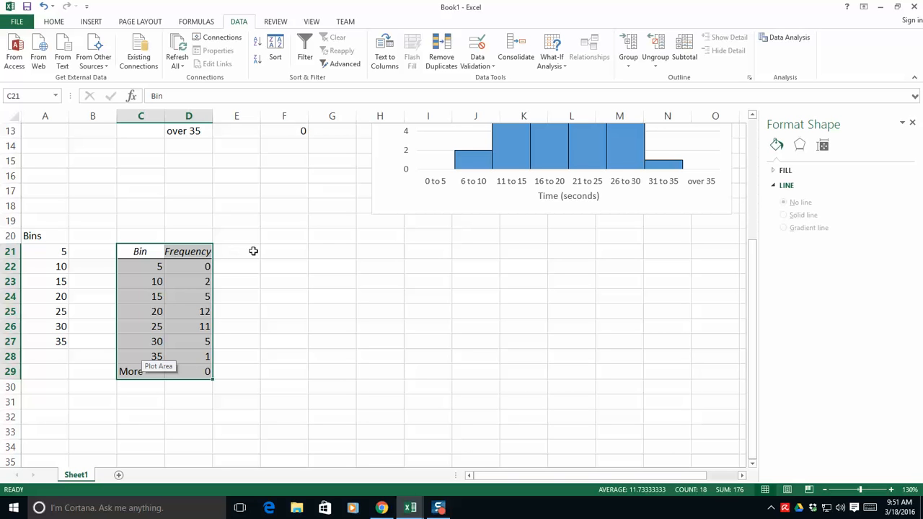
Run the Histogram analysis again with the output range starting at F21 and Chart Output enabled.
{"action": "left_click", "coordinate": [275, 253]}
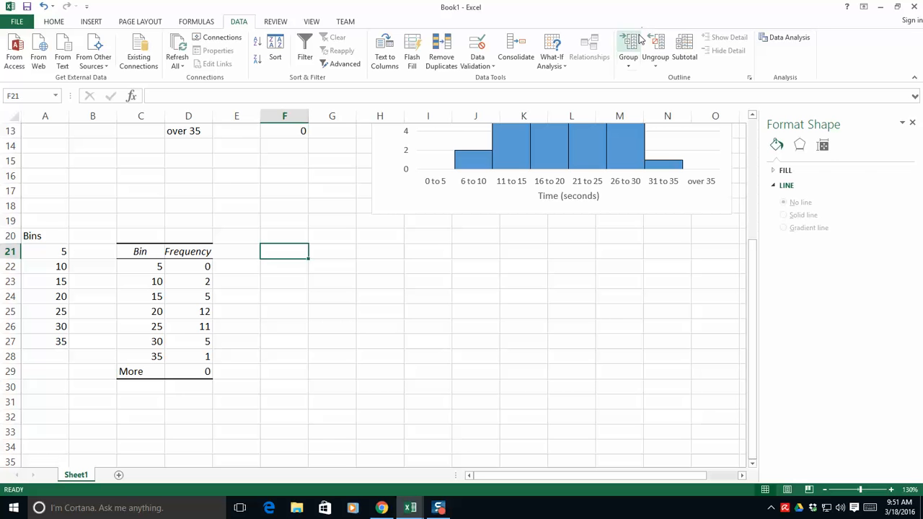
{"action": "left_click", "coordinate": [788, 40]}
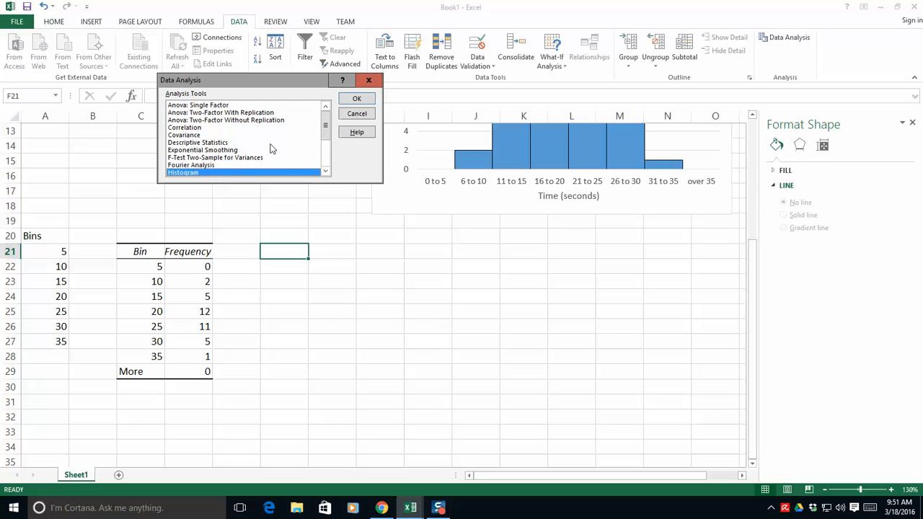
{"action": "left_click", "coordinate": [355, 99]}
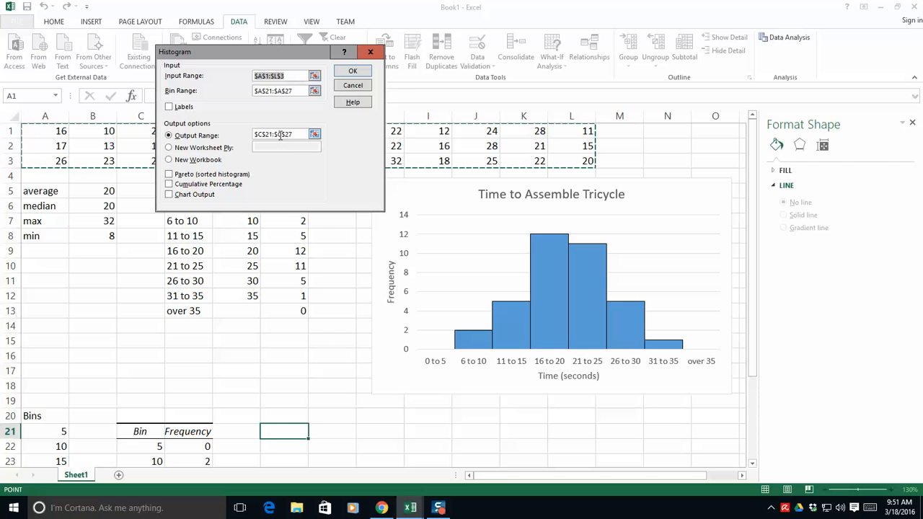
{"action": "left_click", "coordinate": [316, 135]}
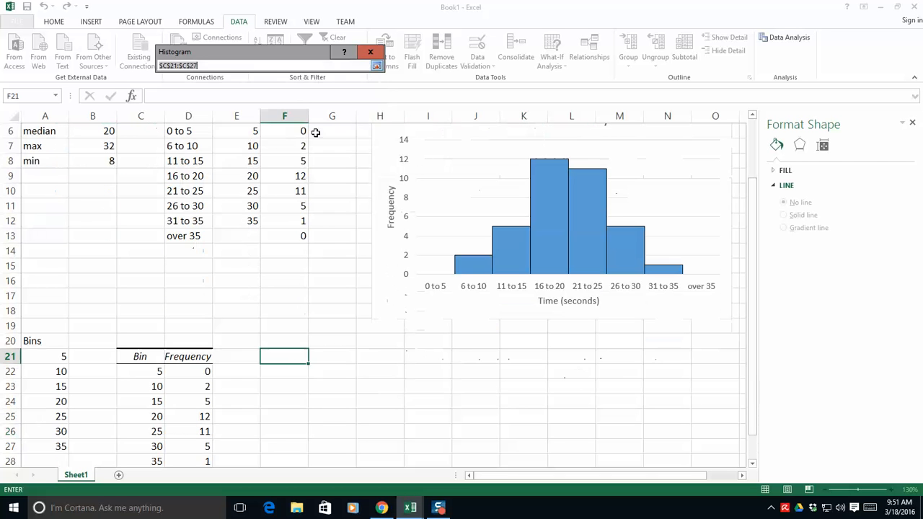
{"action": "left_click", "coordinate": [285, 358]}
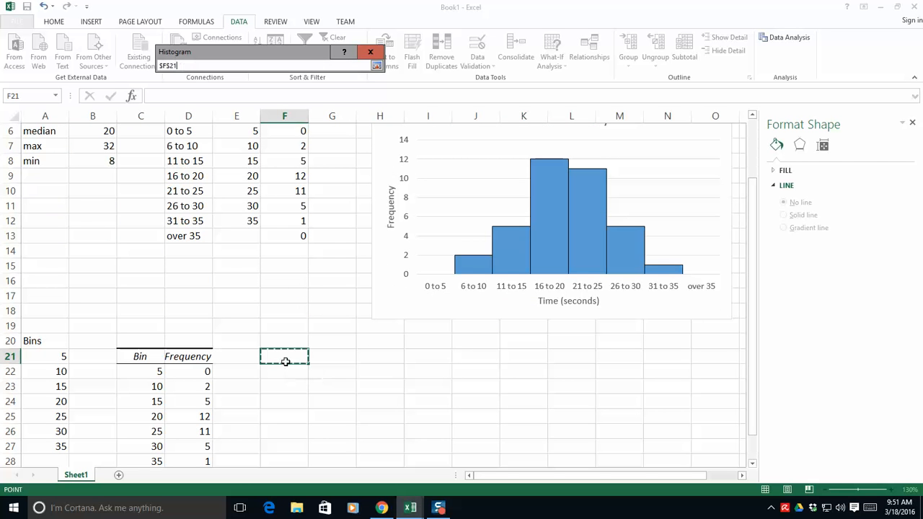
{"action": "left_click", "coordinate": [376, 66]}
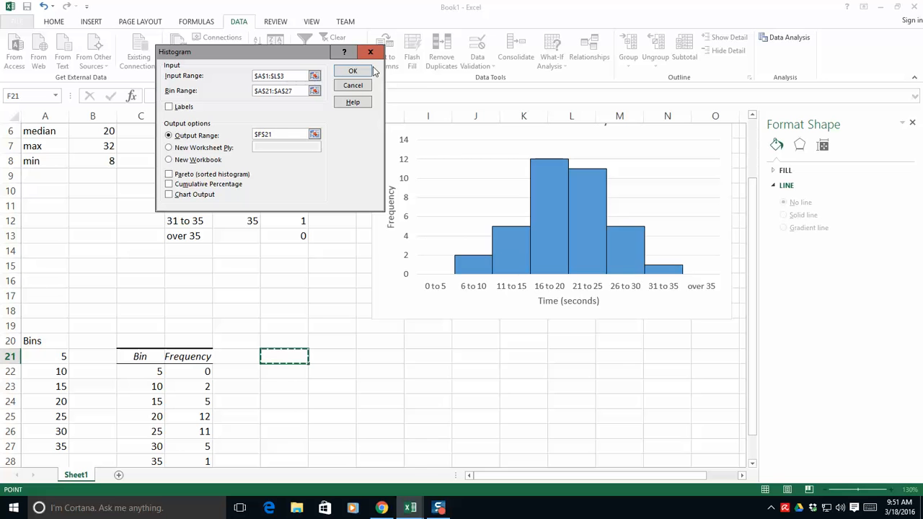
{"action": "left_click", "coordinate": [169, 196]}
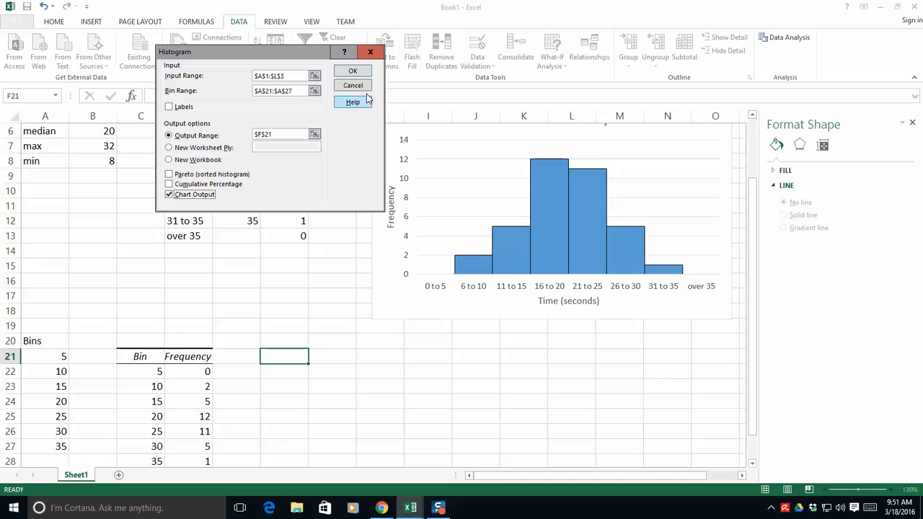
{"action": "left_click", "coordinate": [356, 72]}
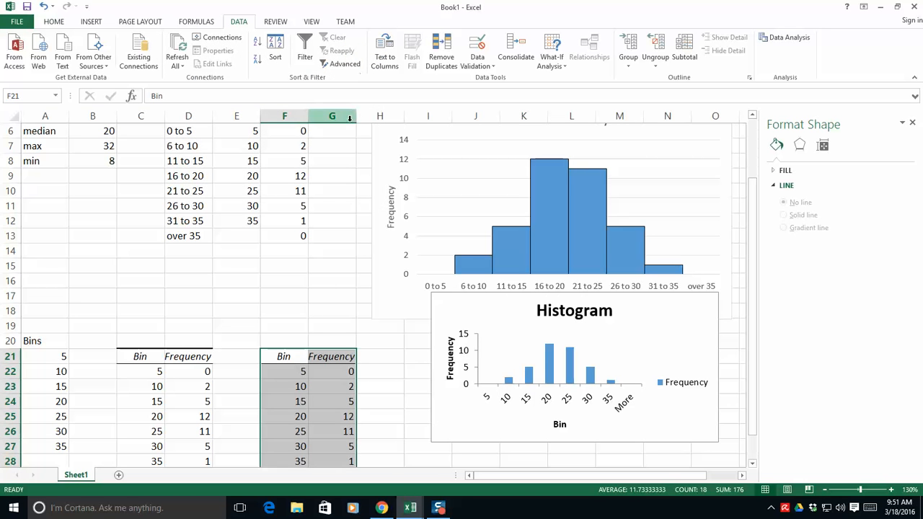
Move the new histogram chart below the tricycle chart, beside the second frequency table.
{"action": "scroll", "coordinate": [308, 314], "scroll_direction": "down", "scroll_amount": 2}
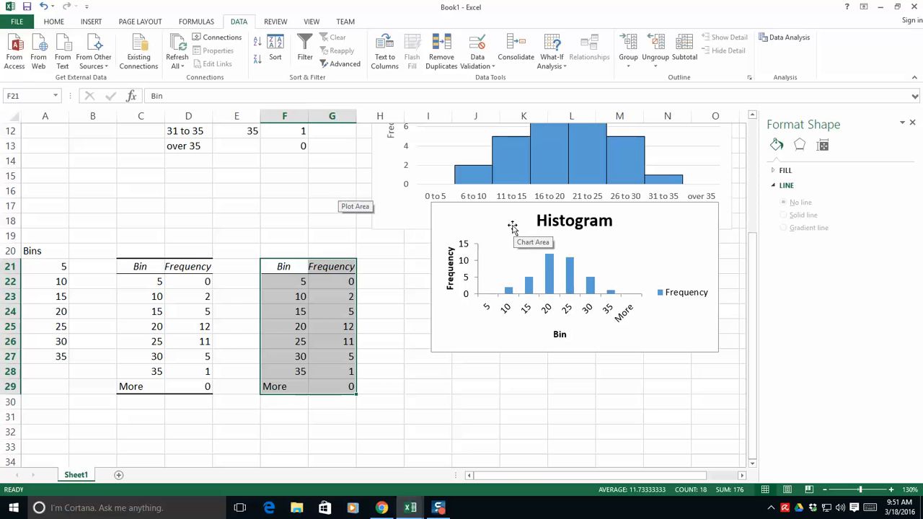
{"action": "left_click_drag", "start_coordinate": [493, 226], "coordinate": [432, 277]}
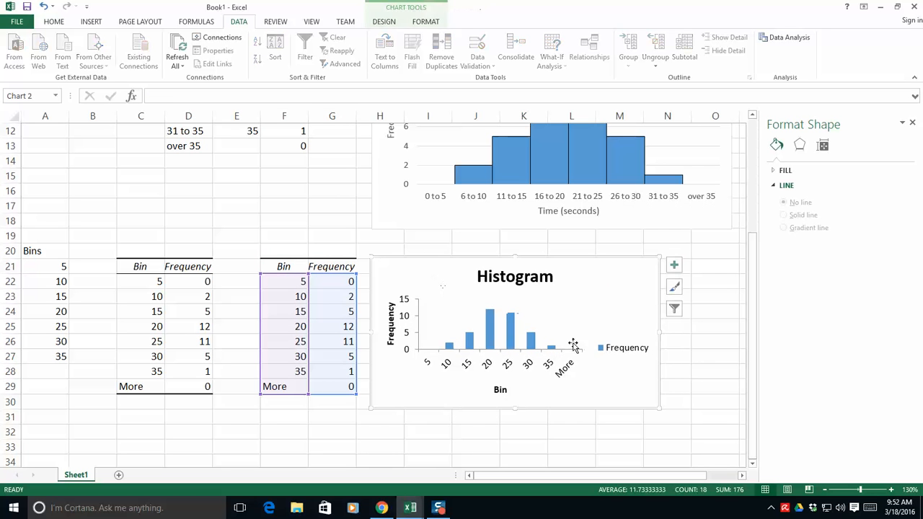
{"action": "left_click", "coordinate": [283, 263]}
Remove the legend from the new histogram chart.
{"action": "left_click", "coordinate": [449, 274]}
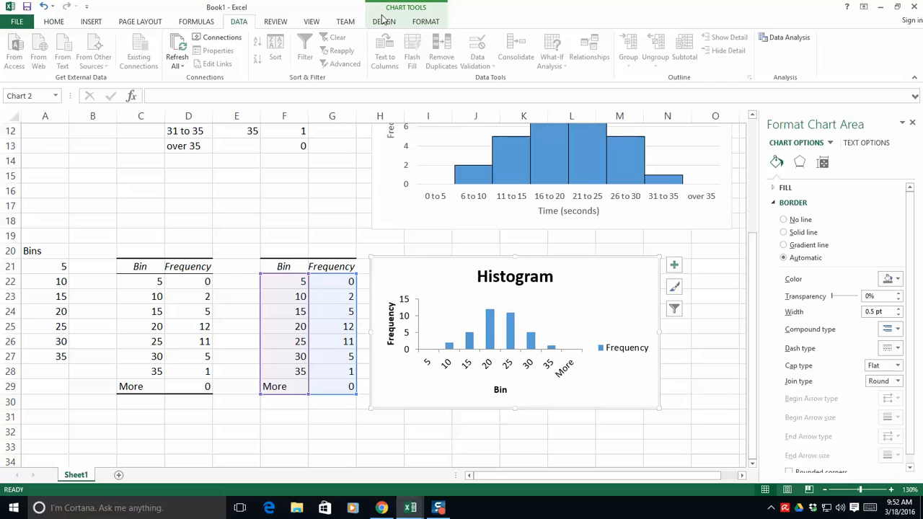
{"action": "left_click", "coordinate": [427, 25]}
{"action": "left_click", "coordinate": [384, 23]}
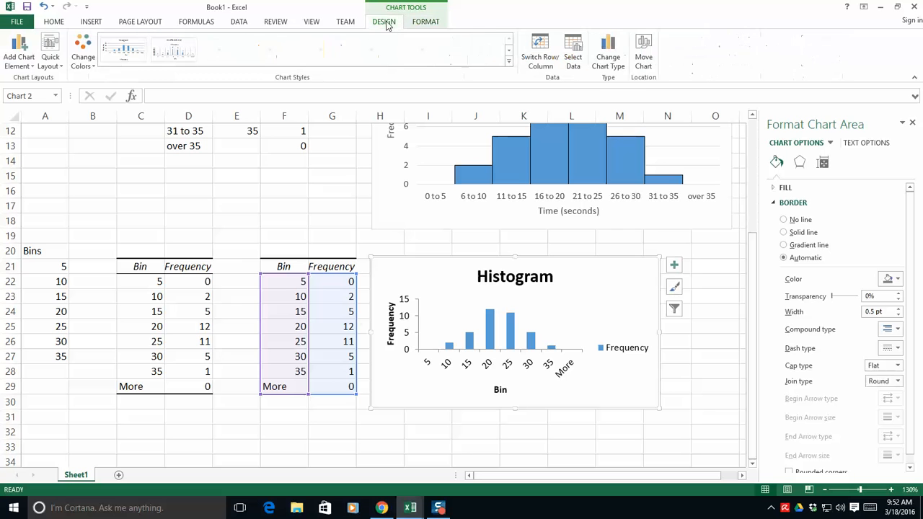
{"action": "left_click", "coordinate": [29, 64]}
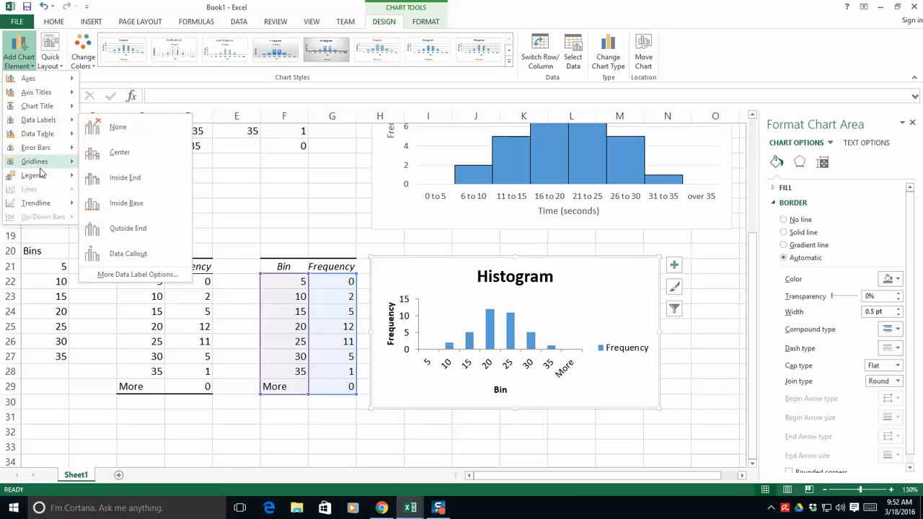
{"action": "mouse_move", "coordinate": [36, 162]}
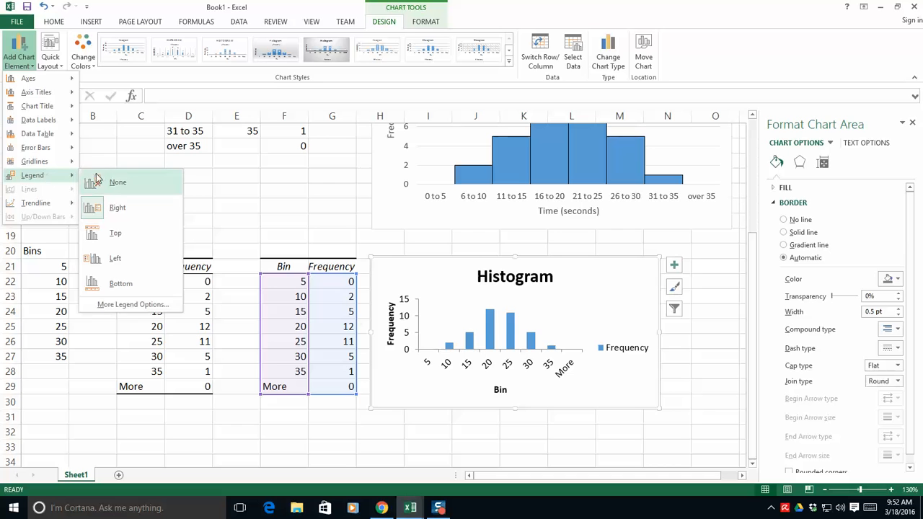
{"action": "left_click", "coordinate": [101, 183]}
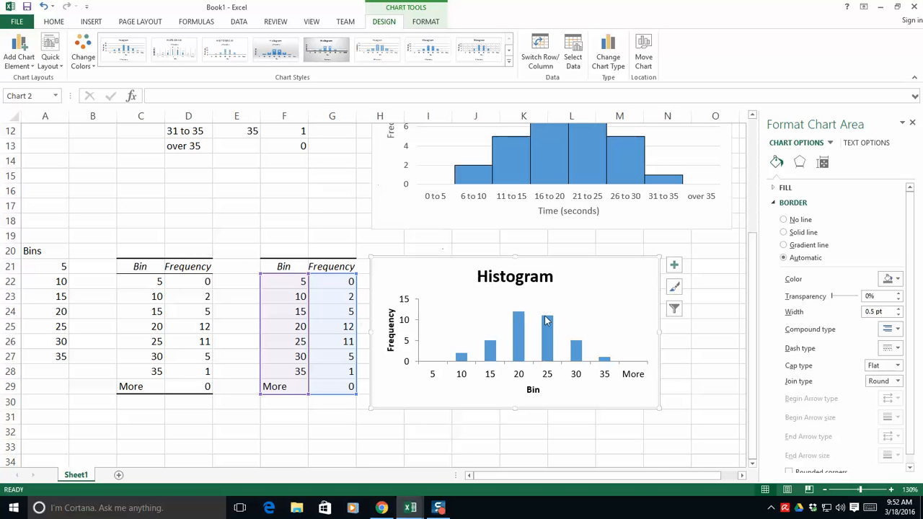
Enlarge the new histogram chart to about the size of the tricycle chart above it.
{"action": "mouse_move", "coordinate": [546, 321]}
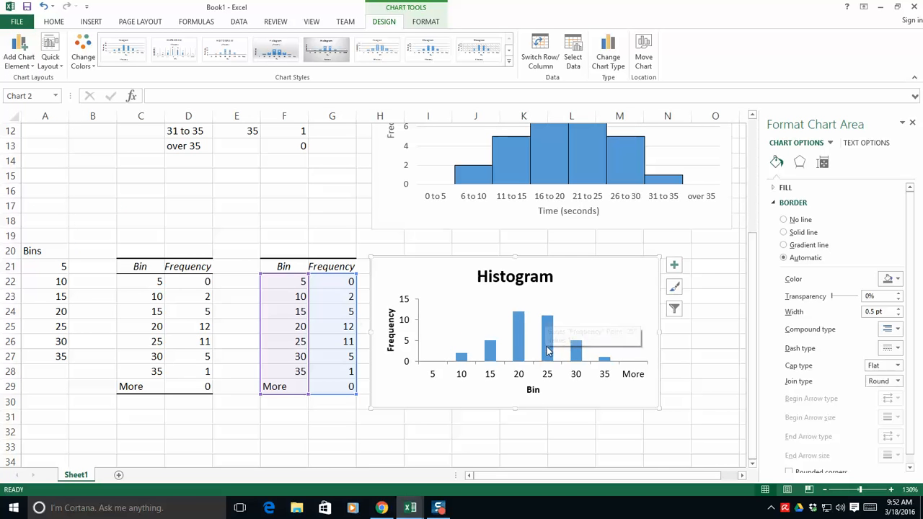
{"action": "scroll", "coordinate": [645, 365], "scroll_direction": "down", "scroll_amount": 1}
{"action": "left_click_drag", "start_coordinate": [660, 364], "coordinate": [731, 435]}
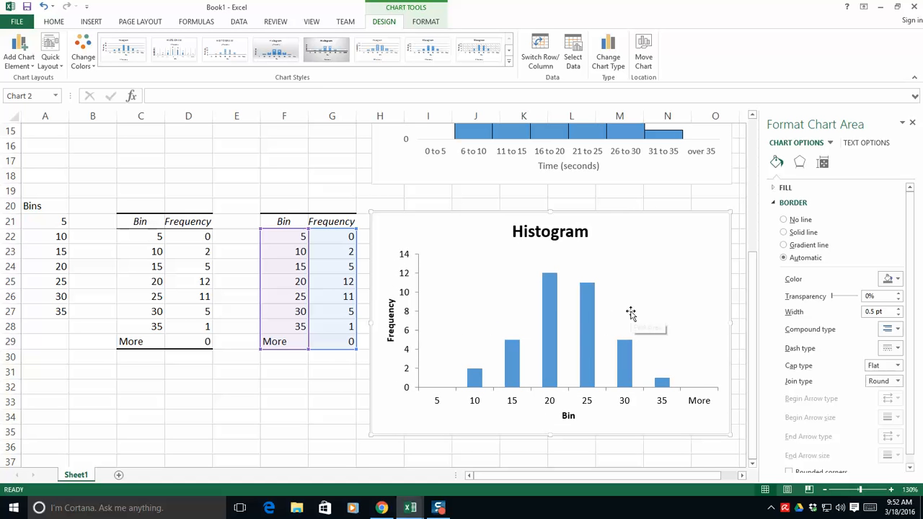
Set the gap width of the new histogram's bars to 0% so that adjacent bars touch.
{"action": "scroll", "coordinate": [617, 298], "scroll_direction": "up", "scroll_amount": 2}
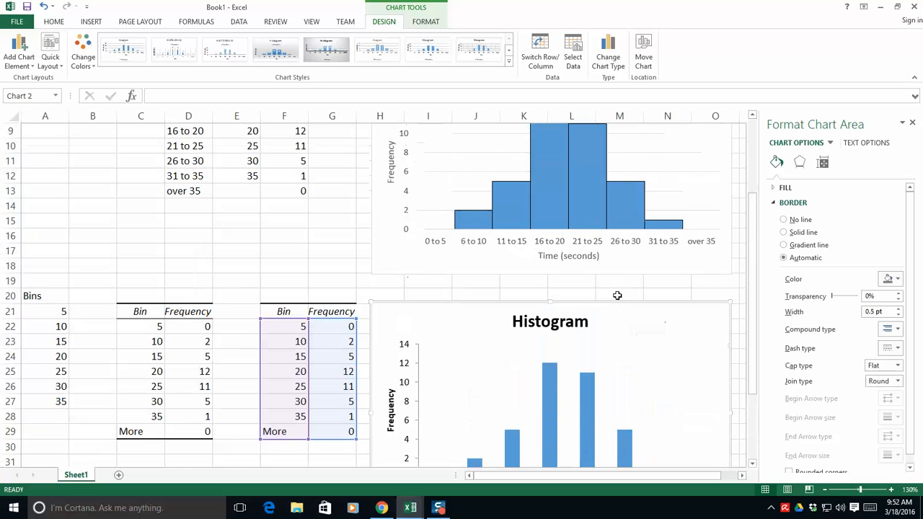
{"action": "scroll", "coordinate": [618, 298], "scroll_direction": "down", "scroll_amount": 4}
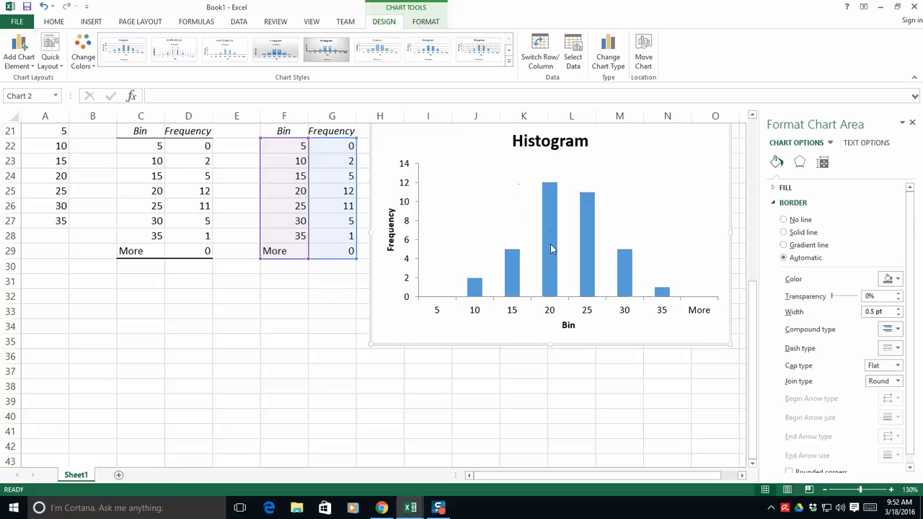
{"action": "left_click", "coordinate": [551, 245]}
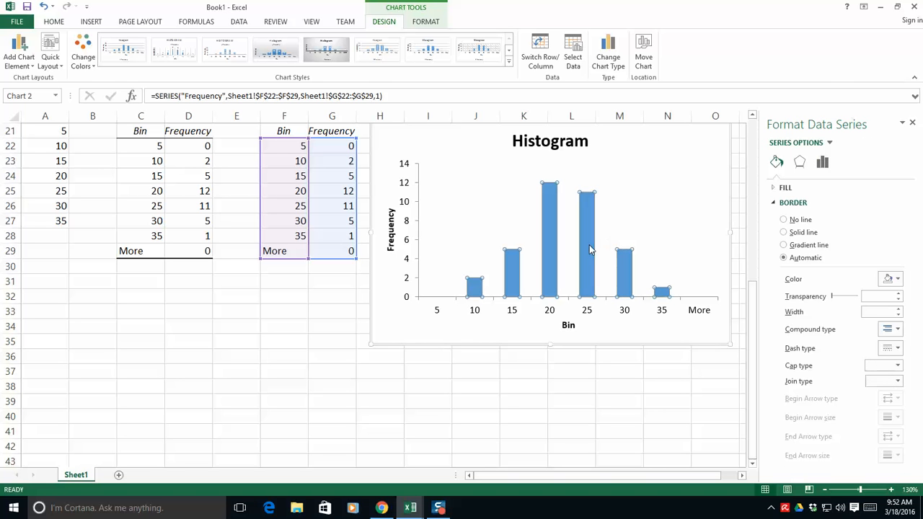
{"action": "left_click", "coordinate": [822, 162]}
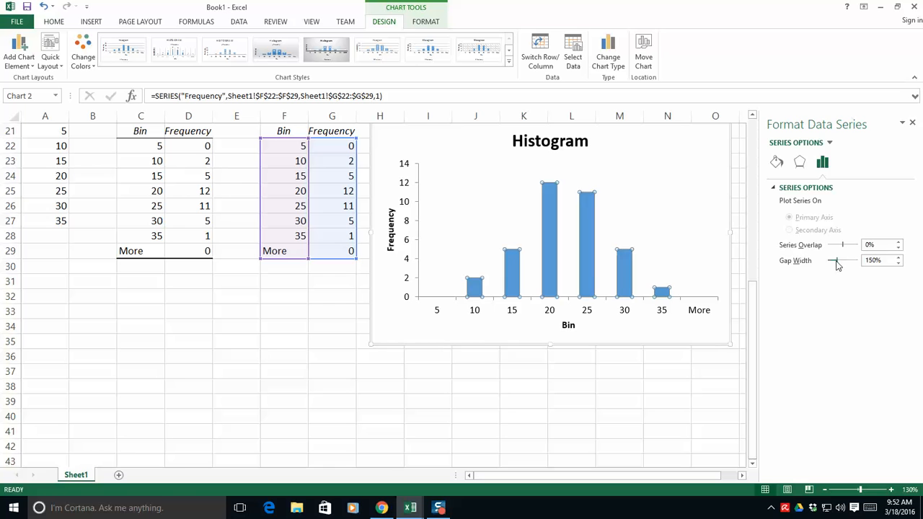
{"action": "left_click_drag", "start_coordinate": [834, 265], "coordinate": [825, 264]}
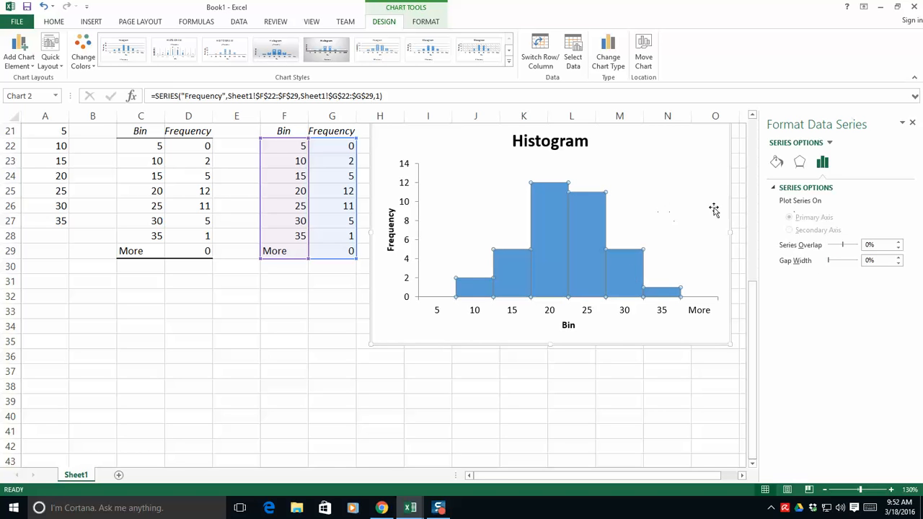
Give the new histogram's bars a solid black border line.
{"action": "left_click", "coordinate": [777, 164]}
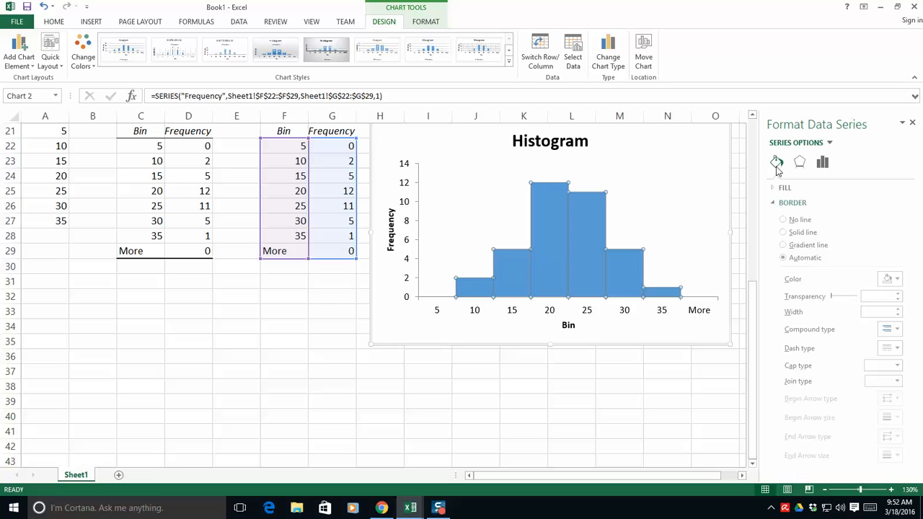
{"action": "left_click", "coordinate": [785, 233]}
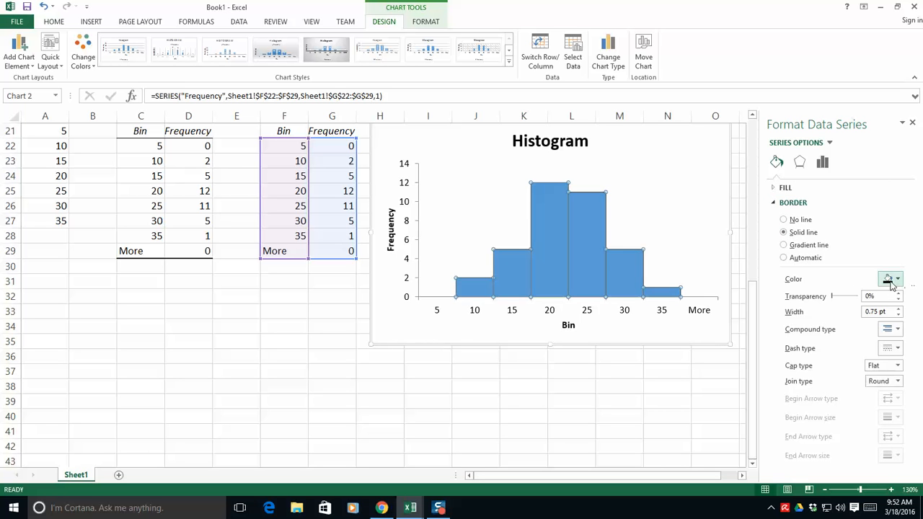
{"action": "left_click", "coordinate": [656, 222]}
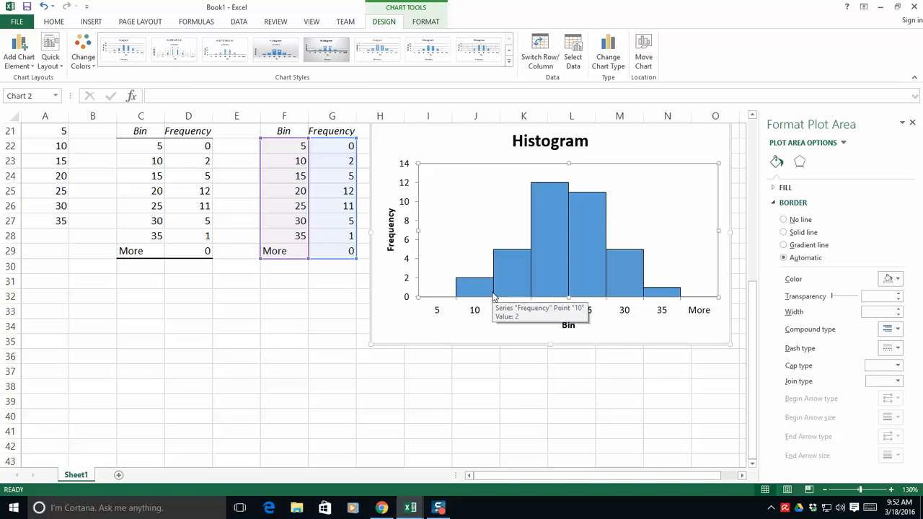
Change the new histogram's horizontal axis title to "Time (in seconds)".
{"action": "left_click", "coordinate": [574, 326]}
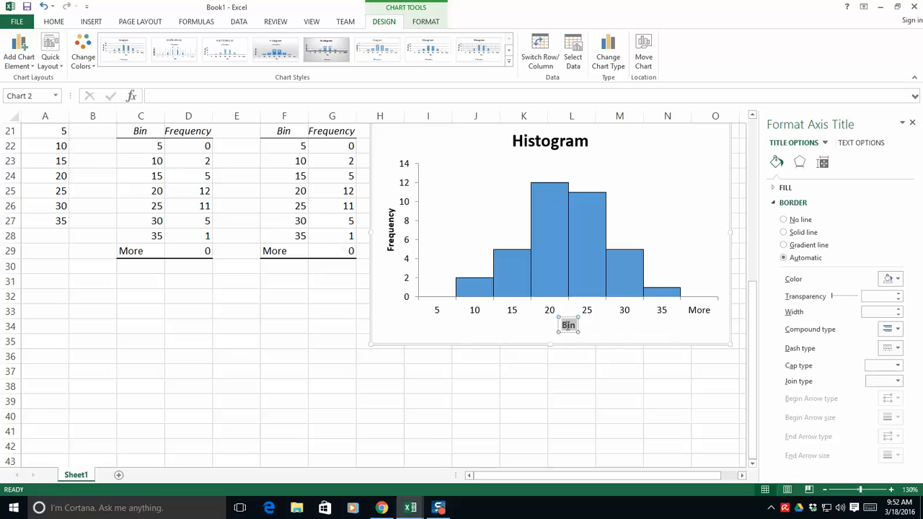
{"action": "double_click", "coordinate": [568, 326]}
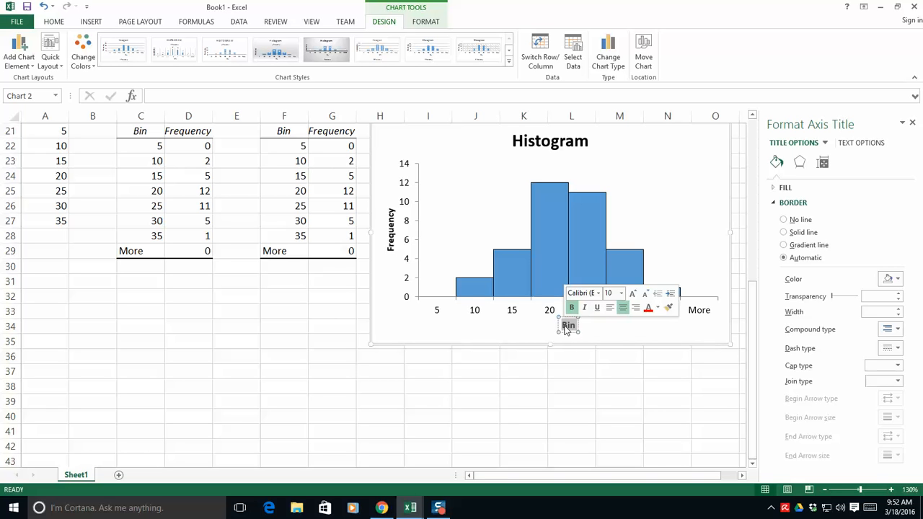
{"action": "type", "text": "Time i"}
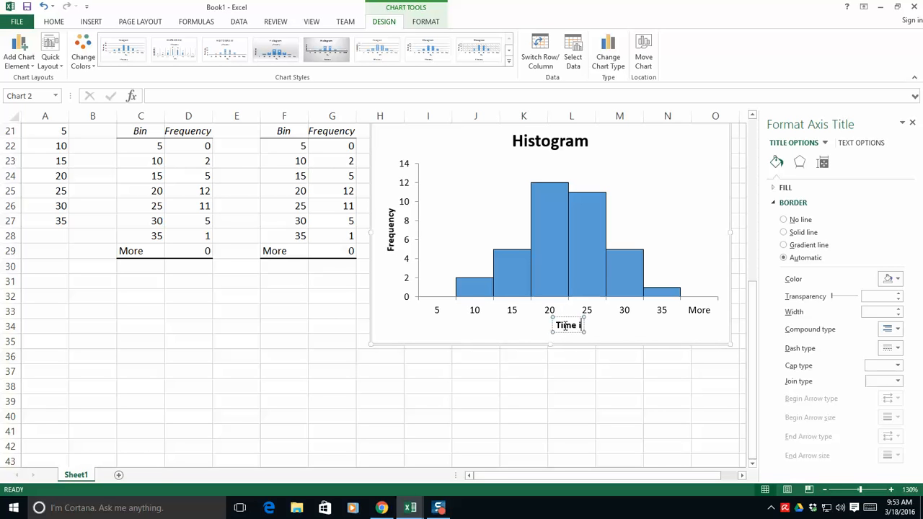
{"action": "type", "text": "n"}
{"action": "key", "text": "BackSpace"}
{"action": "key", "text": "BackSpace"}
{"action": "key", "text": "BackSpace"}
{"action": "type", "text": "(in seconds"}
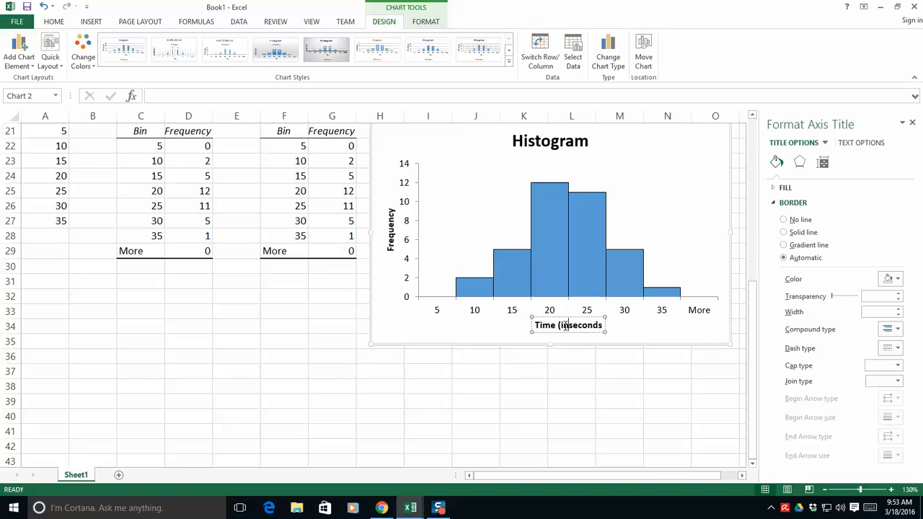
{"action": "left_click", "coordinate": [565, 325]}
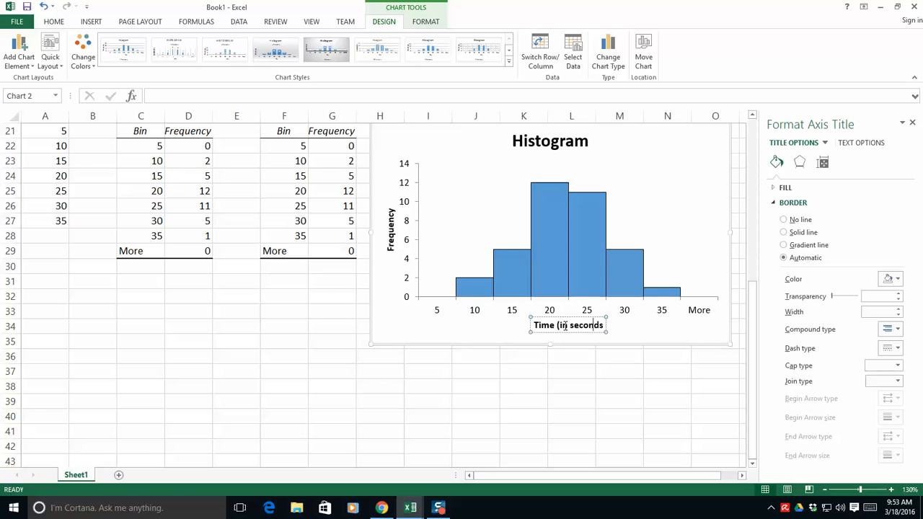
{"action": "key", "text": "End"}
{"action": "type", "text": ")"}
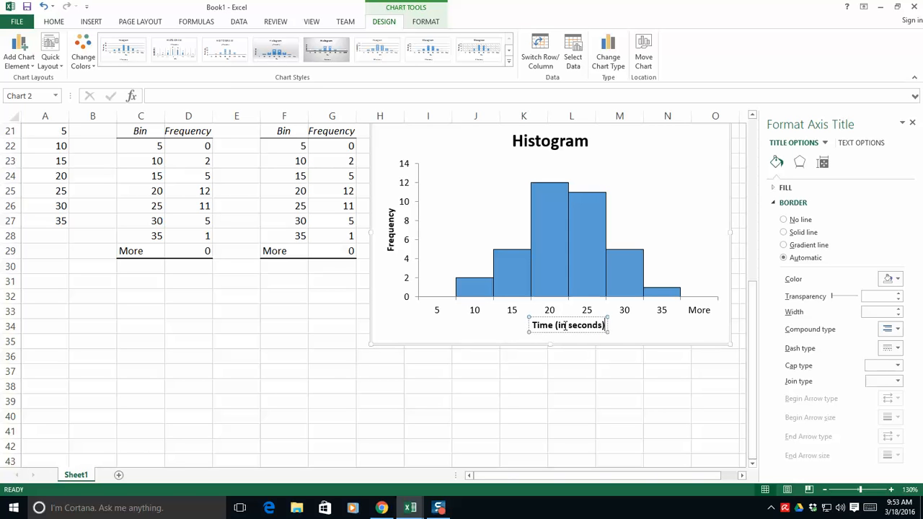
{"action": "key", "text": "Return"}
{"action": "key", "text": "BackSpace"}
{"action": "left_click", "coordinate": [661, 329]}
Replace the new histogram's chart title with "Assembly Time".
{"action": "scroll", "coordinate": [664, 289], "scroll_direction": "up", "scroll_amount": 7}
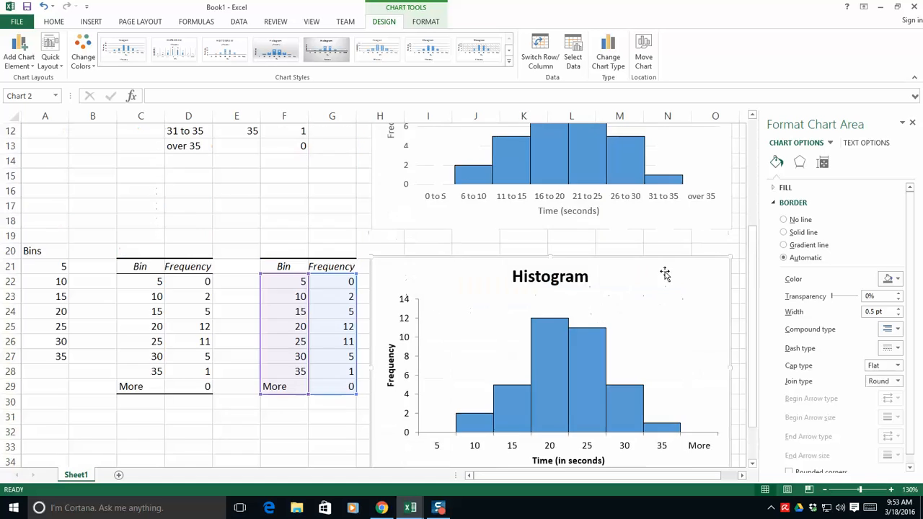
{"action": "scroll", "coordinate": [664, 272], "scroll_direction": "down", "scroll_amount": 5}
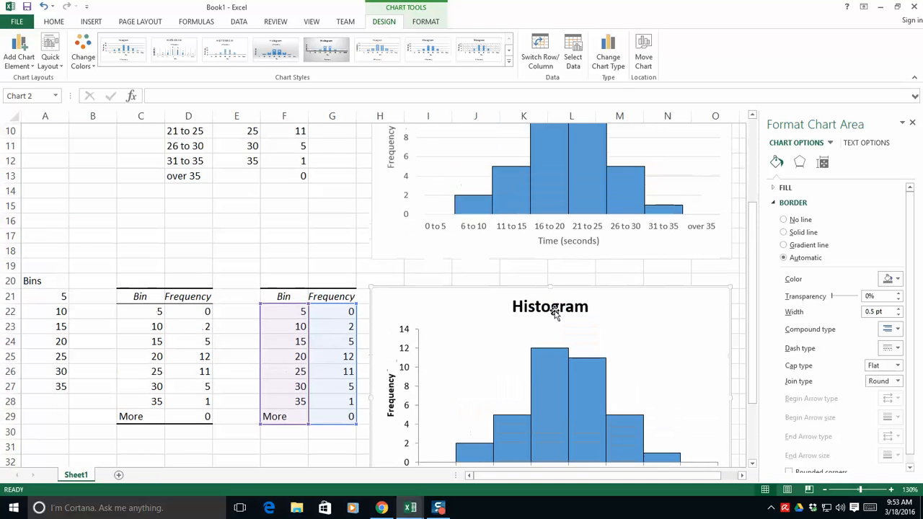
{"action": "left_click", "coordinate": [552, 218]}
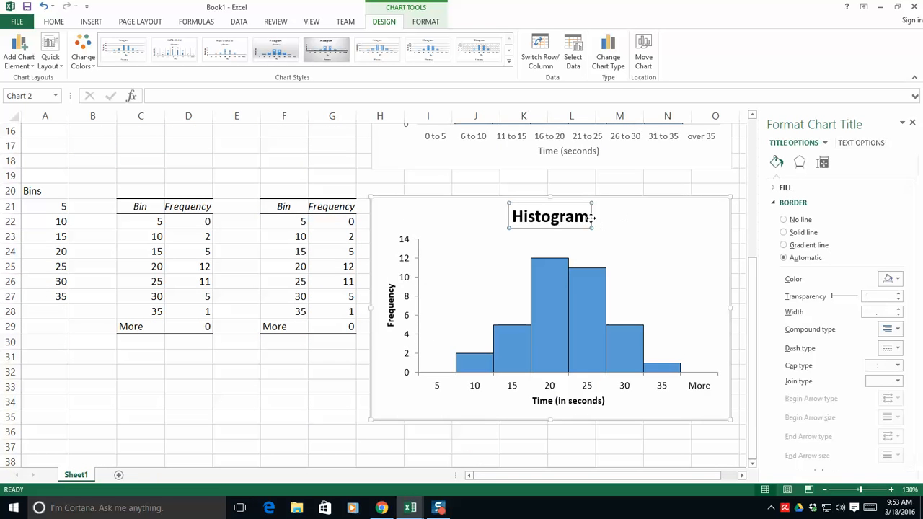
{"action": "double_click", "coordinate": [531, 220]}
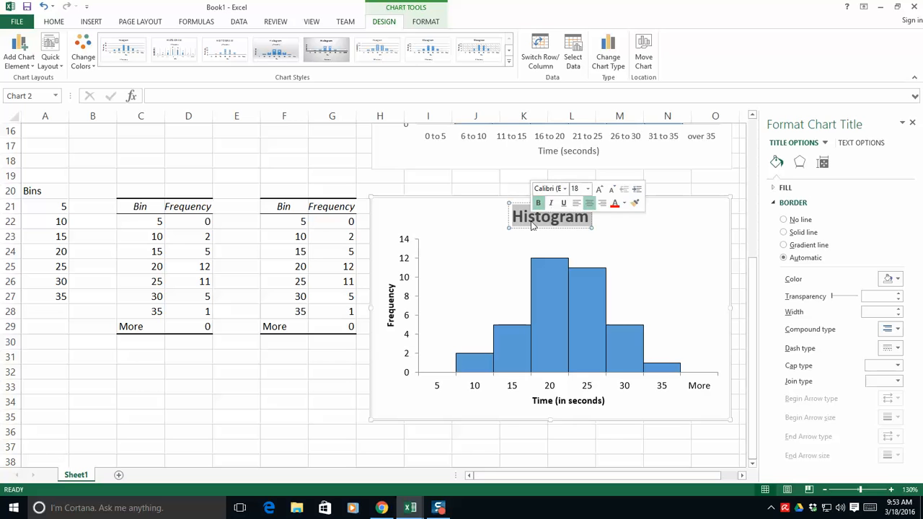
{"action": "key", "text": "BackSpace"}
{"action": "type", "text": "A"}
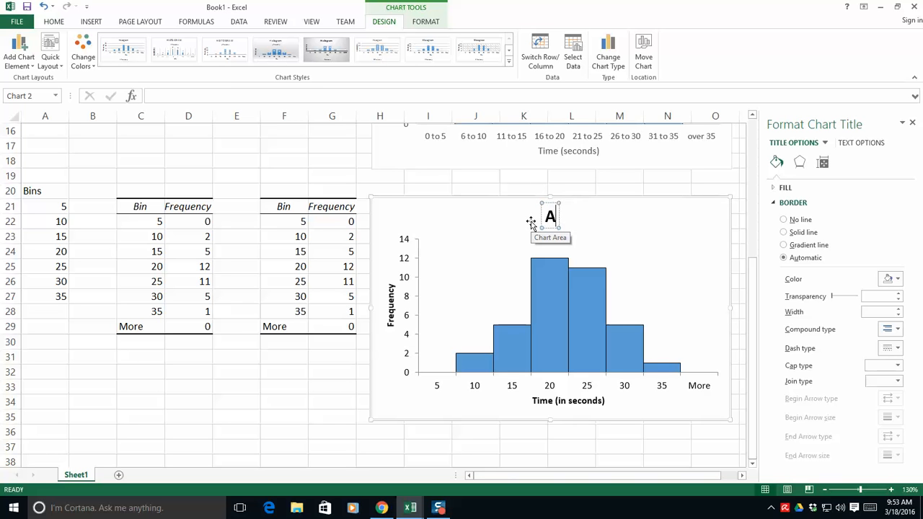
{"action": "type", "text": "ssembl"}
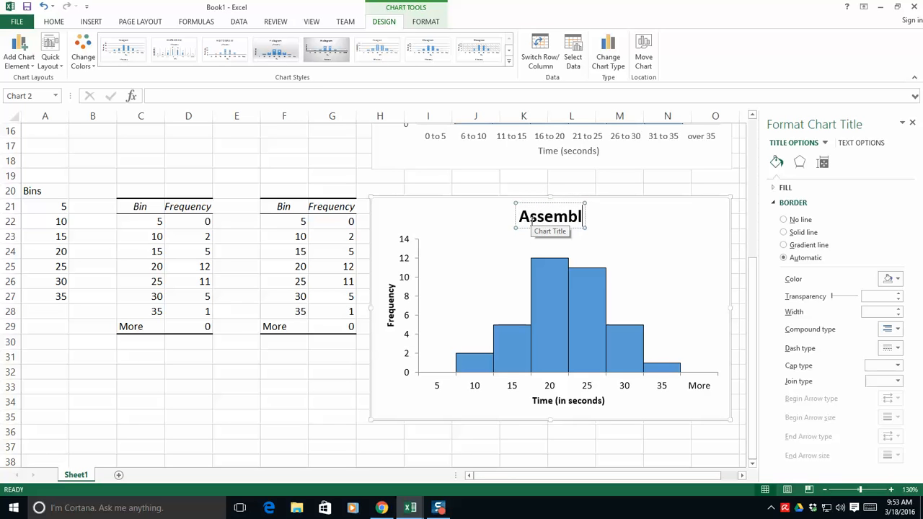
{"action": "type", "text": "y Time"}
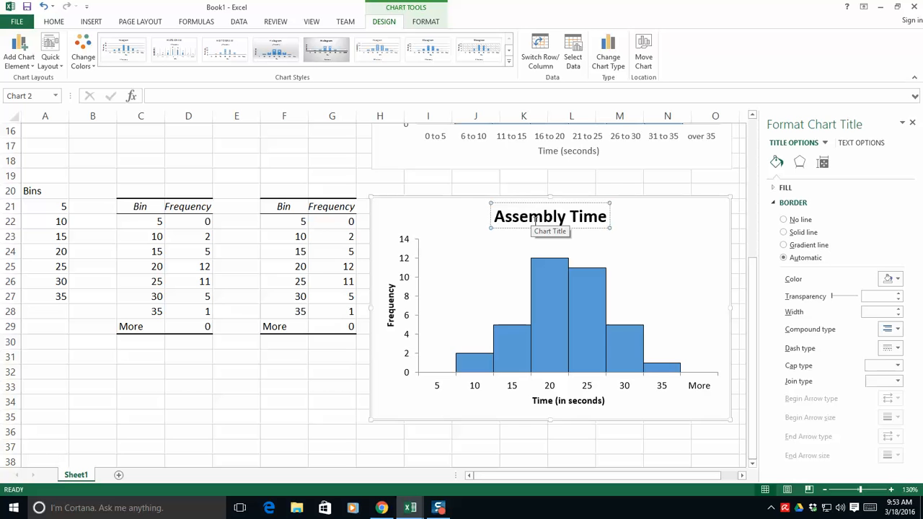
{"action": "left_click", "coordinate": [404, 408]}
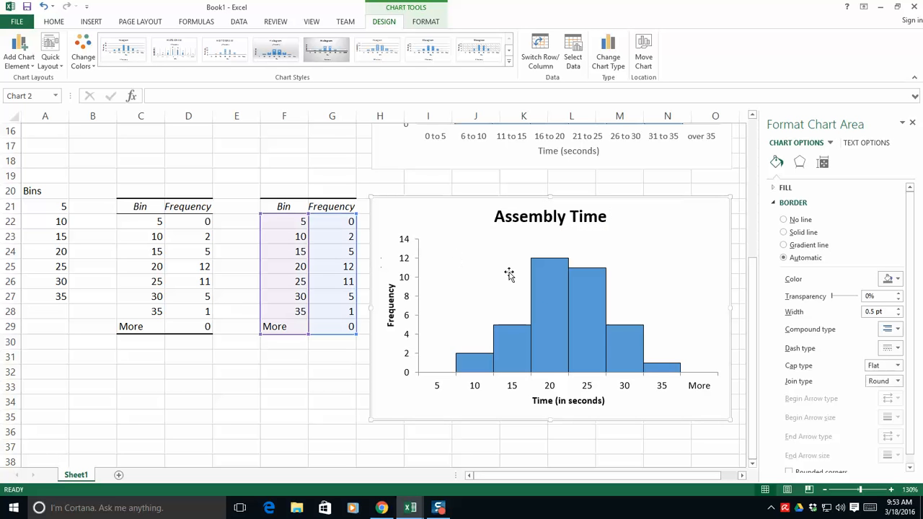
{"action": "scroll", "coordinate": [644, 310], "scroll_direction": "down", "scroll_amount": 1}
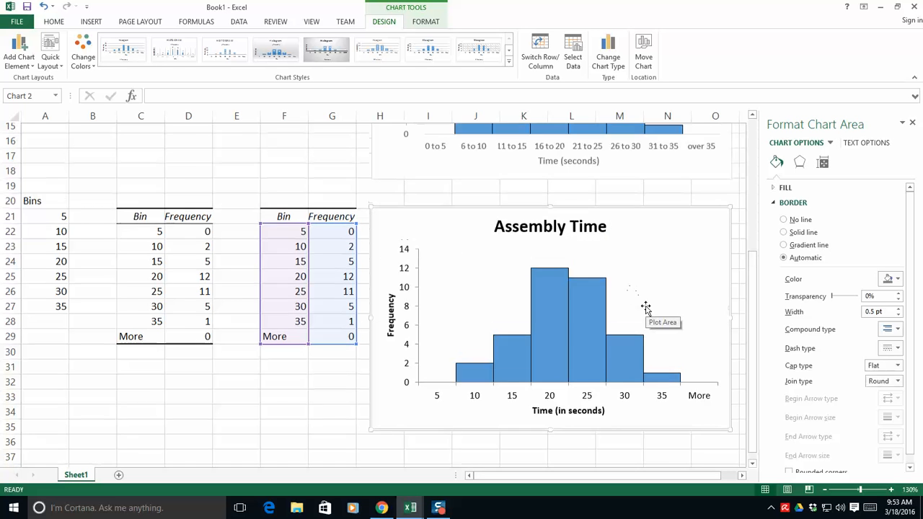
{"action": "scroll", "coordinate": [645, 310], "scroll_direction": "up", "scroll_amount": 3}
{"action": "scroll", "coordinate": [645, 309], "scroll_direction": "down", "scroll_amount": 3}
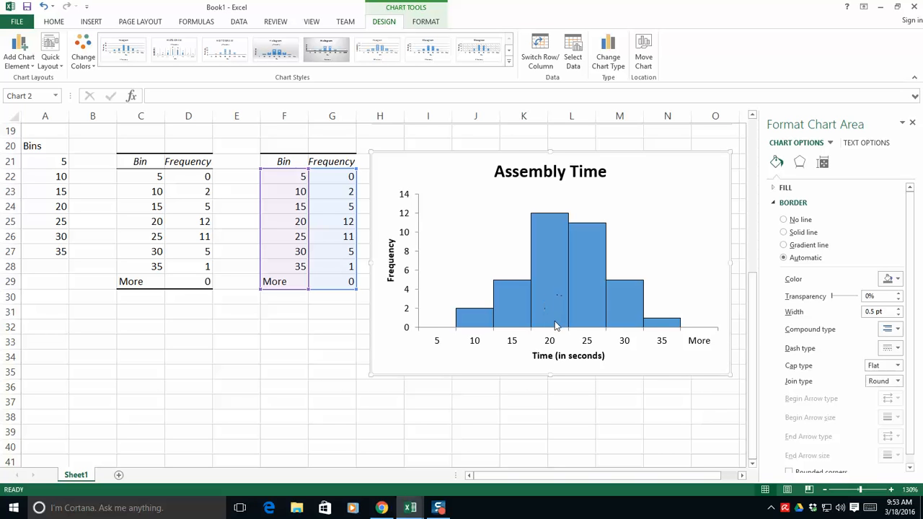
Format the bin values in F22:F28 of the second frequency table as Text.
{"action": "mouse_move", "coordinate": [554, 325]}
{"action": "left_click", "coordinate": [325, 274]}
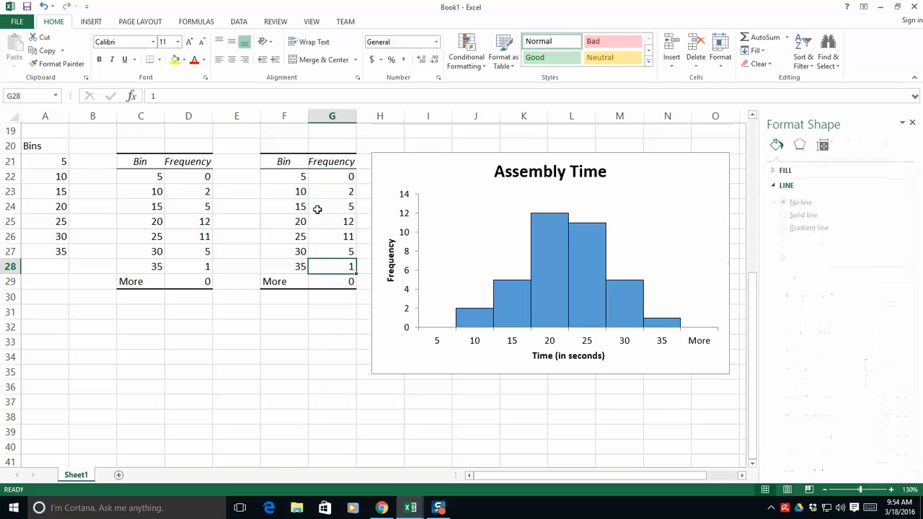
{"action": "left_click", "coordinate": [302, 183]}
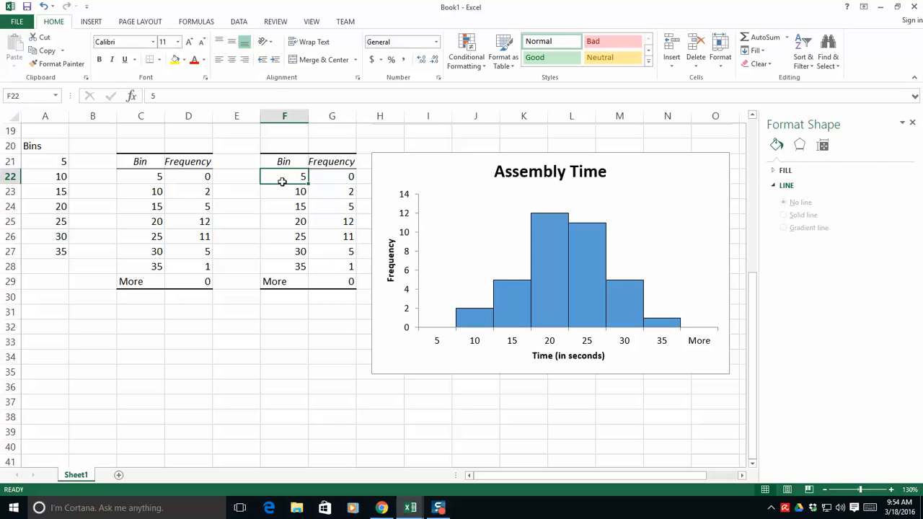
{"action": "left_click_drag", "start_coordinate": [280, 181], "coordinate": [285, 268]}
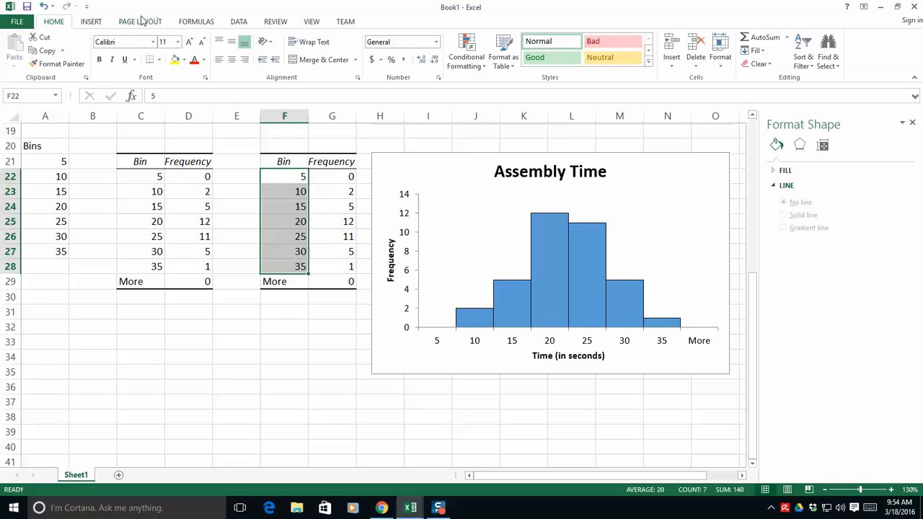
{"action": "right_click", "coordinate": [279, 212]}
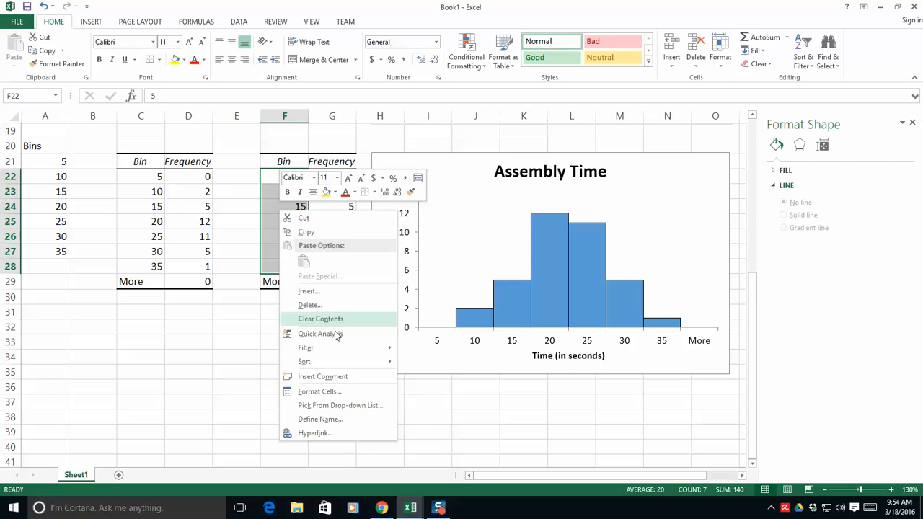
{"action": "left_click", "coordinate": [343, 393]}
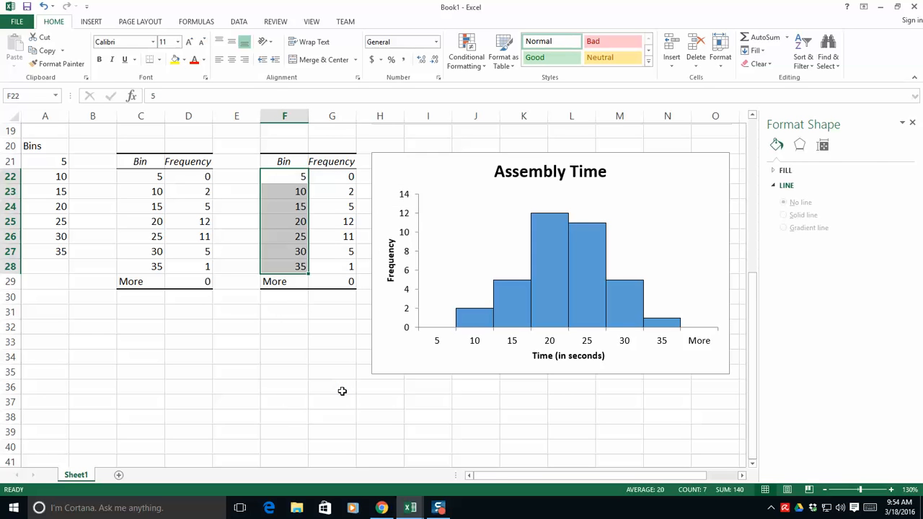
{"action": "key", "text": "ctrl+1"}
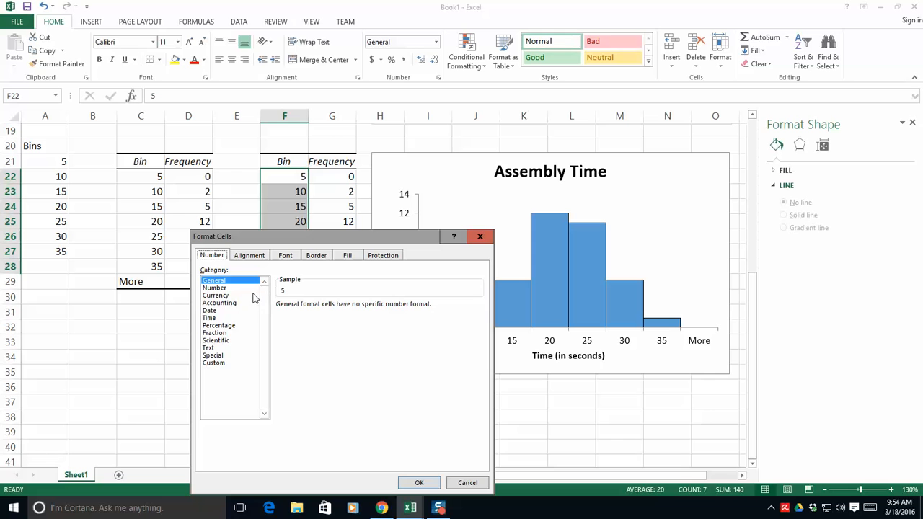
{"action": "left_click", "coordinate": [208, 348]}
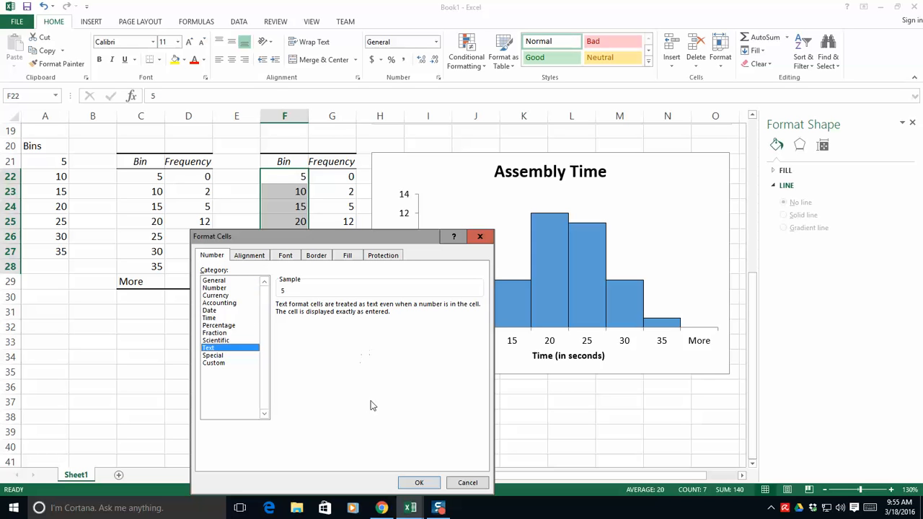
{"action": "left_click", "coordinate": [419, 482]}
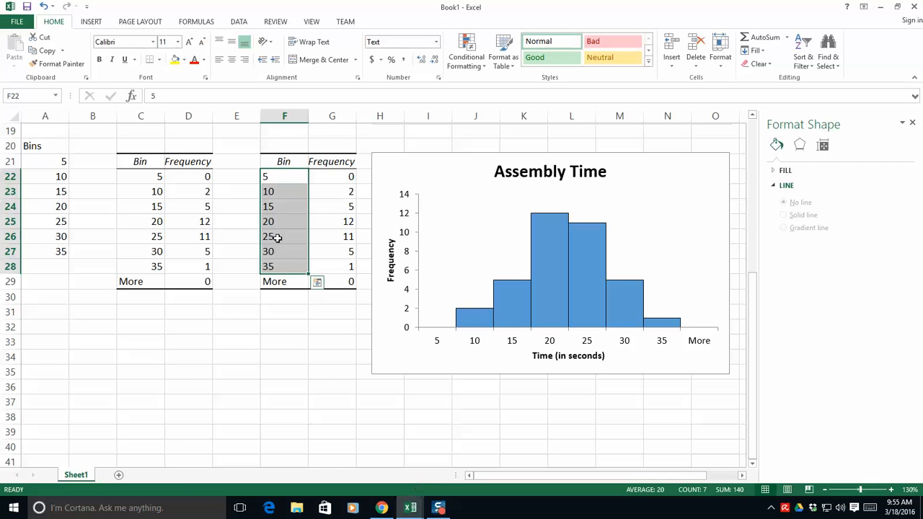
Insert leading spaces before the 5 in cell F22 to shift its axis label toward the bin's upper boundary.
{"action": "left_click", "coordinate": [277, 190]}
{"action": "left_click", "coordinate": [265, 180]}
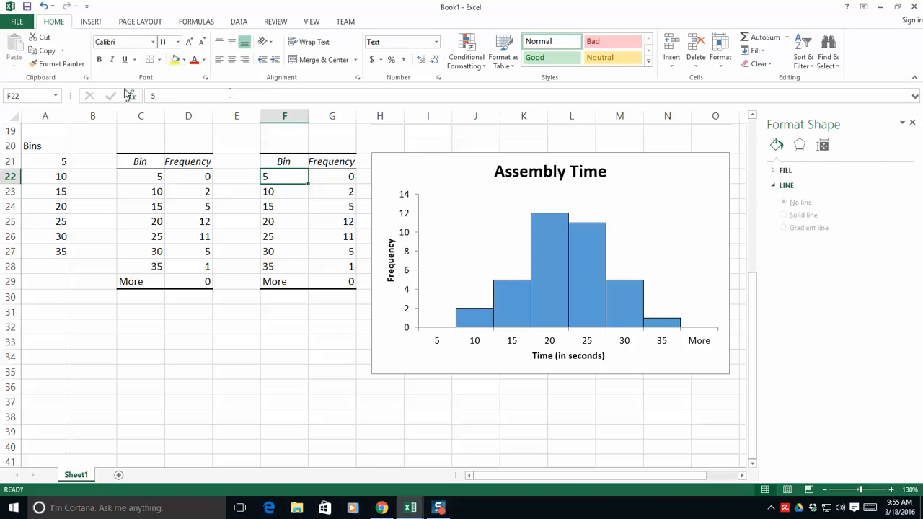
{"action": "left_click", "coordinate": [153, 96]}
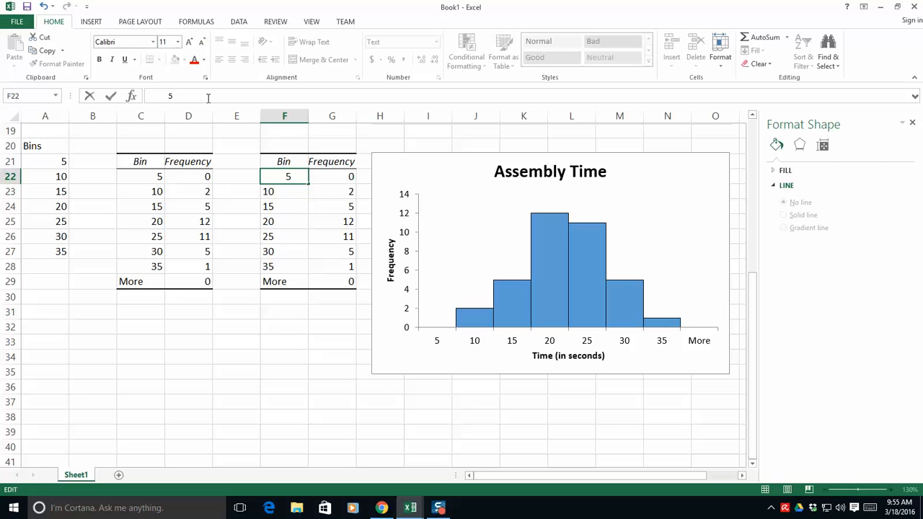
{"action": "key", "text": "Return"}
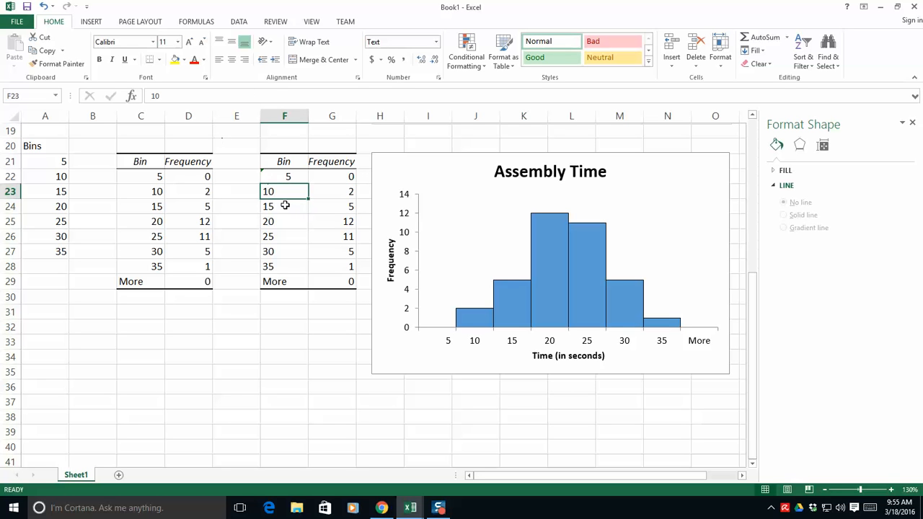
Add more leading space before the 5 in cell F22 to move its axis label closer to the bin edge.
{"action": "left_click", "coordinate": [279, 177]}
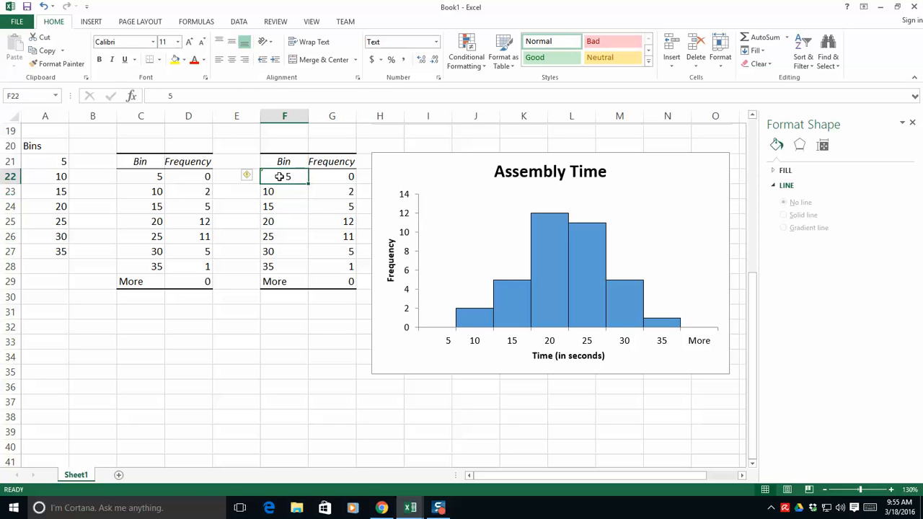
{"action": "left_click", "coordinate": [163, 96]}
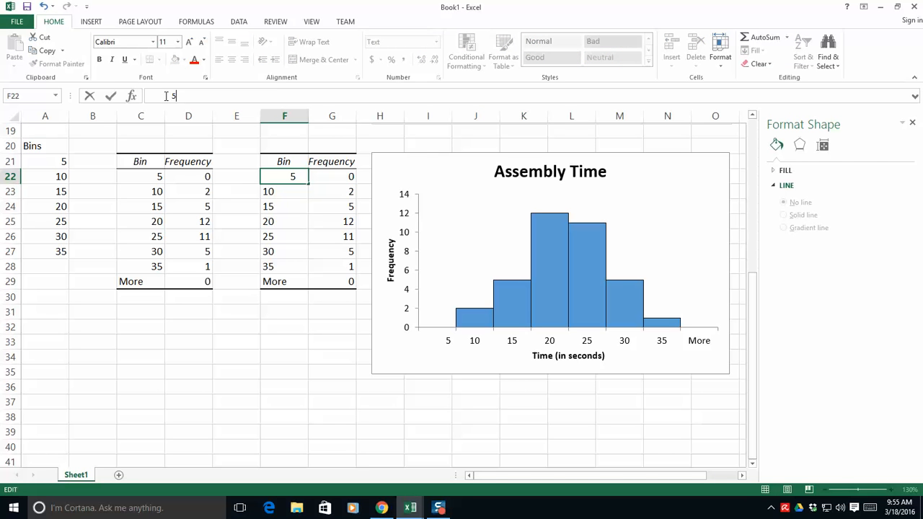
{"action": "key", "text": "Return"}
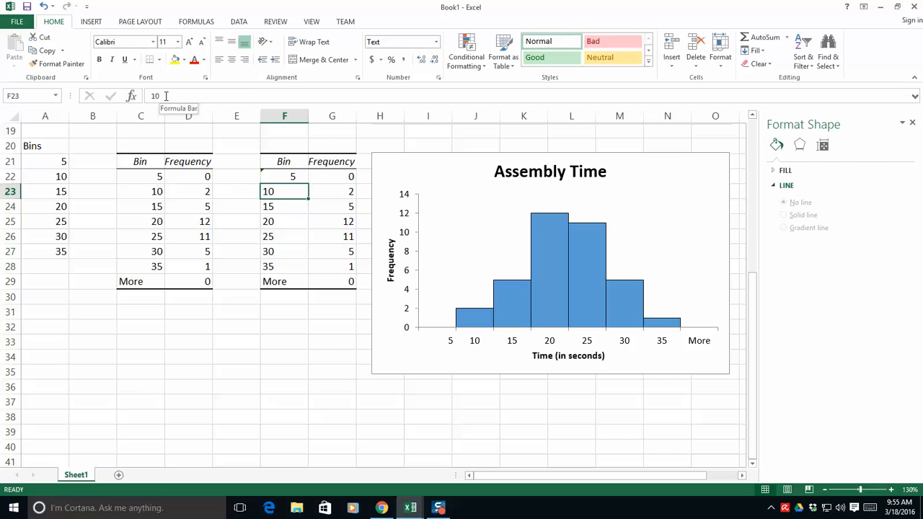
Copy the leading spaces from cell F22 and paste them before the 10 in cell F23.
{"action": "left_click", "coordinate": [287, 179]}
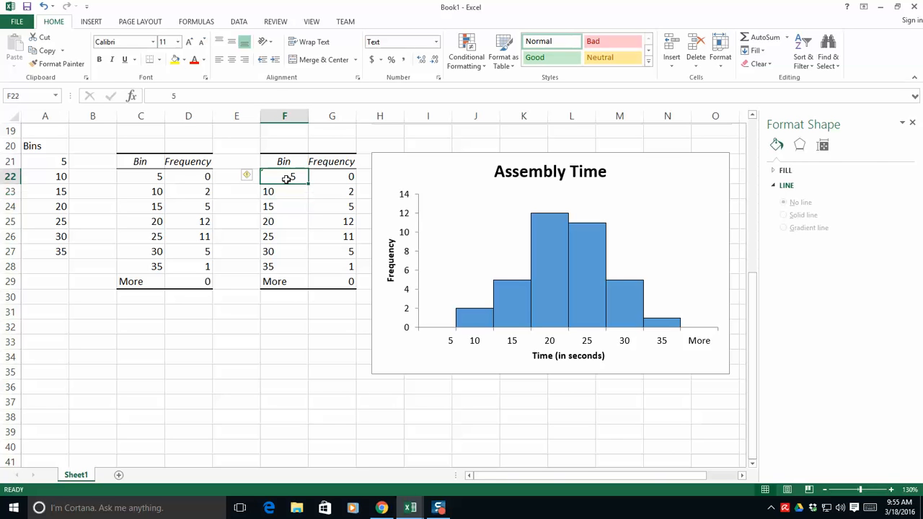
{"action": "left_click", "coordinate": [160, 97]}
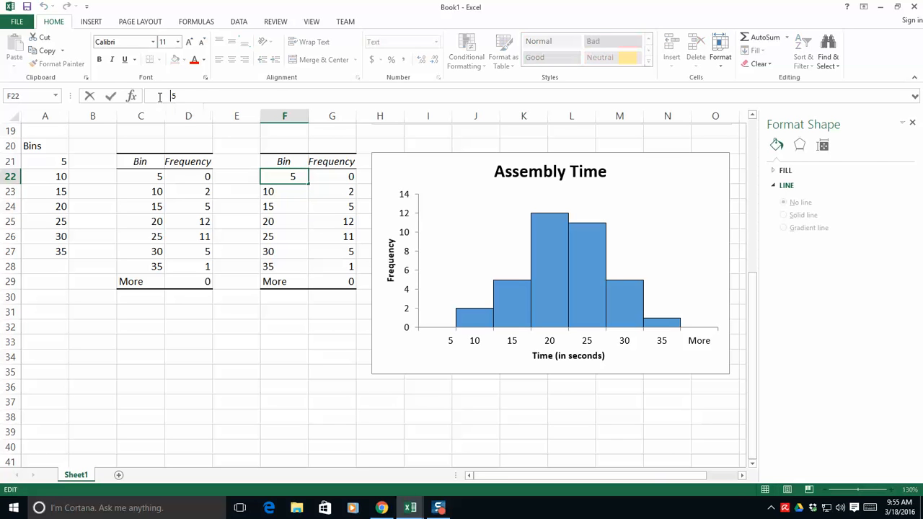
{"action": "mouse_move", "coordinate": [149, 96]}
{"action": "left_mouse_down"}
{"action": "mouse_move", "coordinate": [170, 96]}
{"action": "mouse_move", "coordinate": [150, 96]}
{"action": "left_mouse_up"}
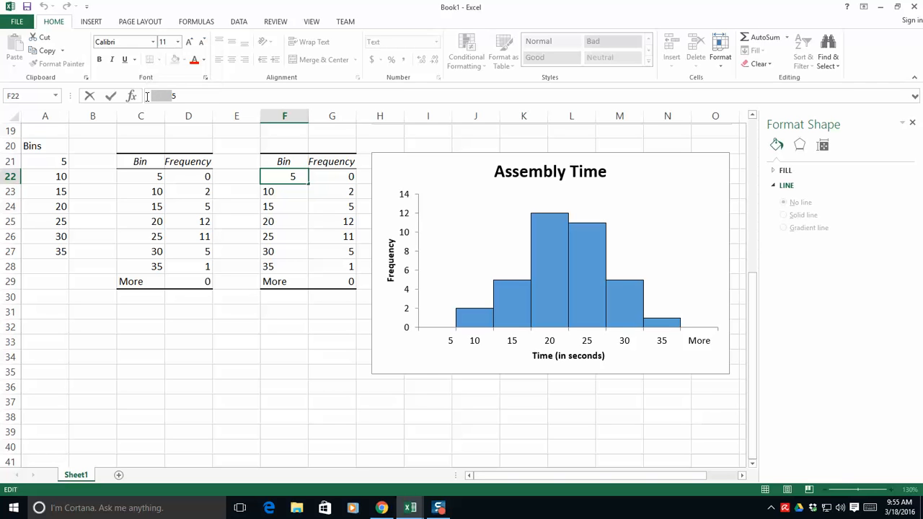
{"action": "key", "text": "ctrl+c"}
{"action": "left_click", "coordinate": [275, 191]}
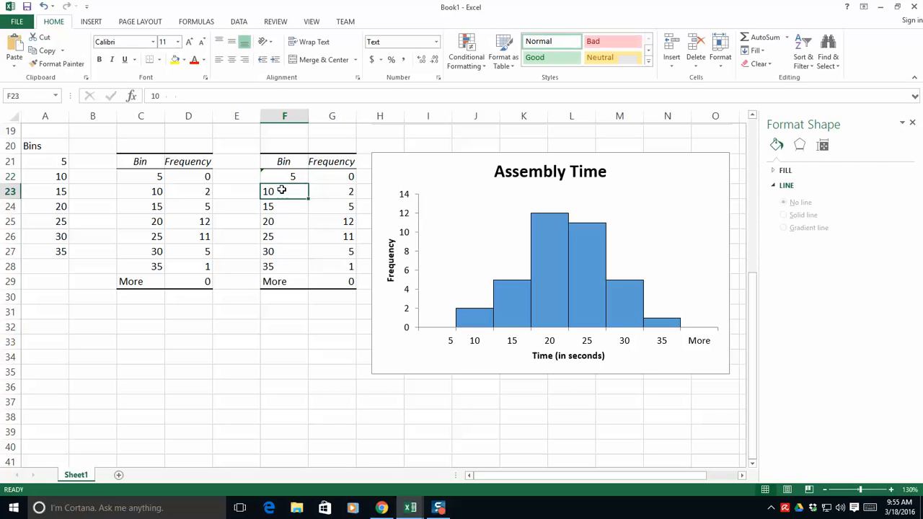
{"action": "left_click", "coordinate": [159, 102]}
{"action": "key", "text": "ctrl+v"}
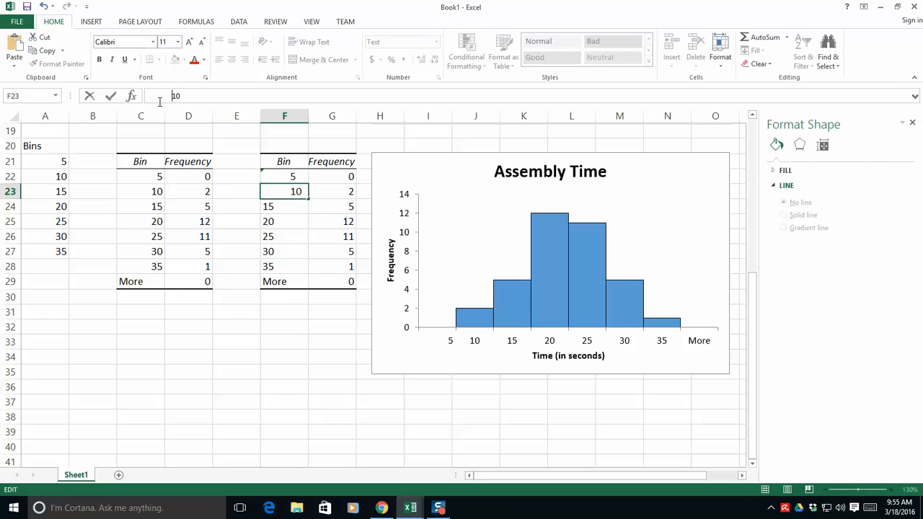
{"action": "key", "text": "Return"}
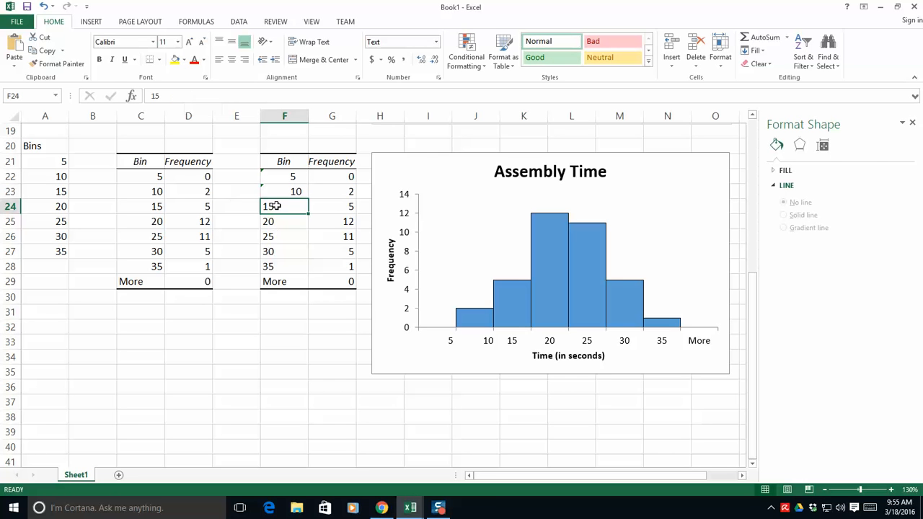
Paste the same leading spaces before the bin values 15, 20, 25, 30 and 35 in cells F24 to F28.
{"action": "left_click", "coordinate": [156, 96]}
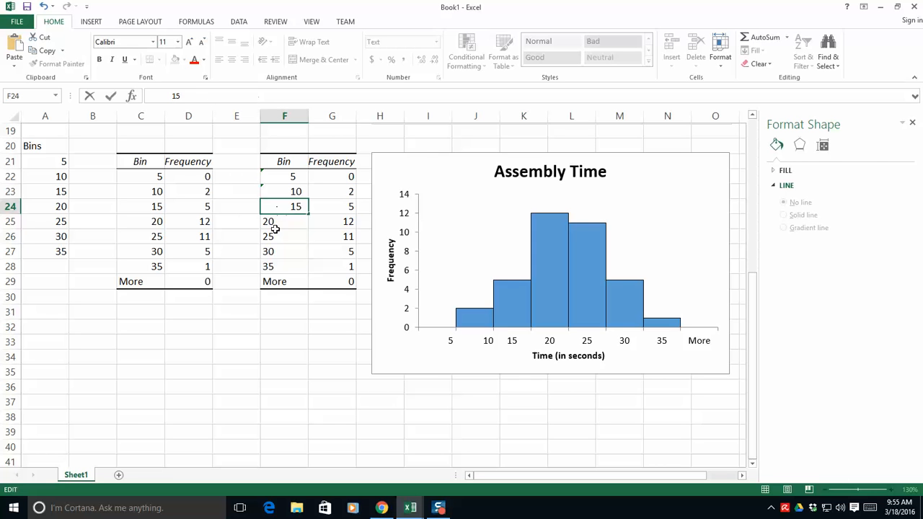
{"action": "left_click", "coordinate": [276, 225]}
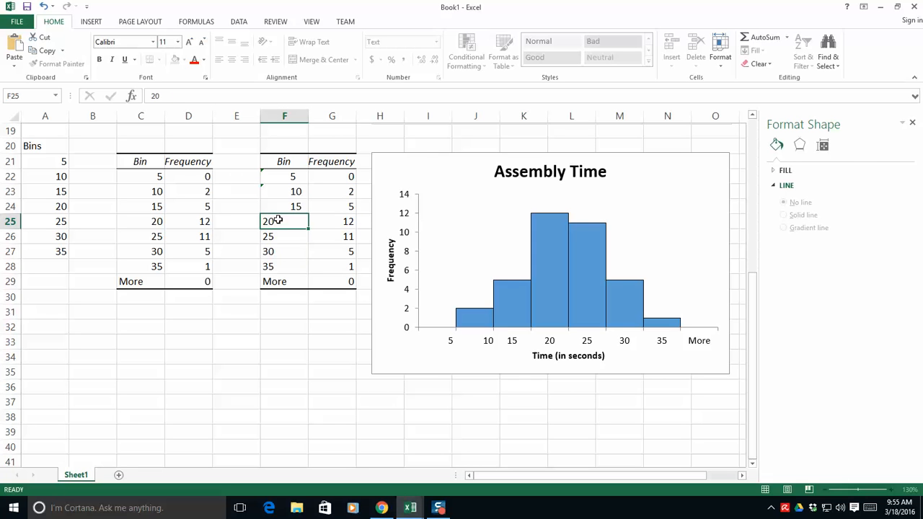
{"action": "left_click", "coordinate": [153, 96]}
{"action": "left_click", "coordinate": [288, 238]}
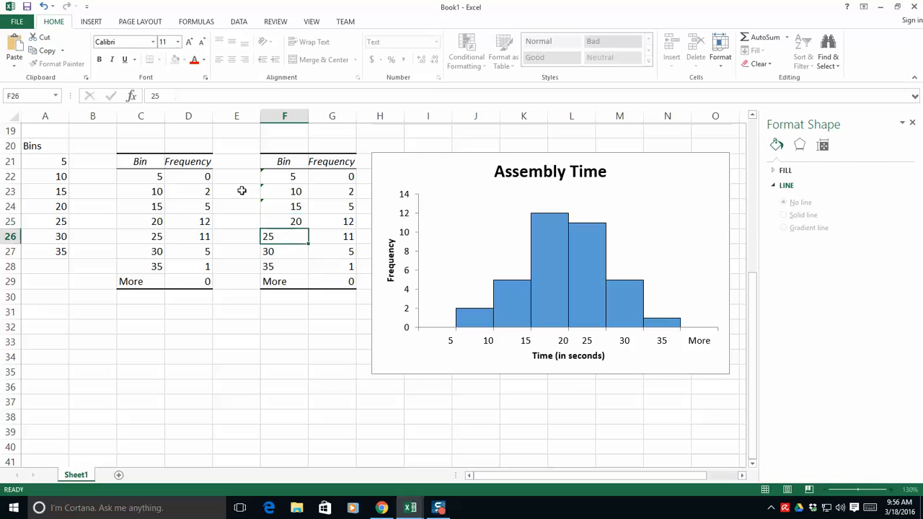
{"action": "left_click", "coordinate": [154, 96]}
{"action": "key", "text": "Return"}
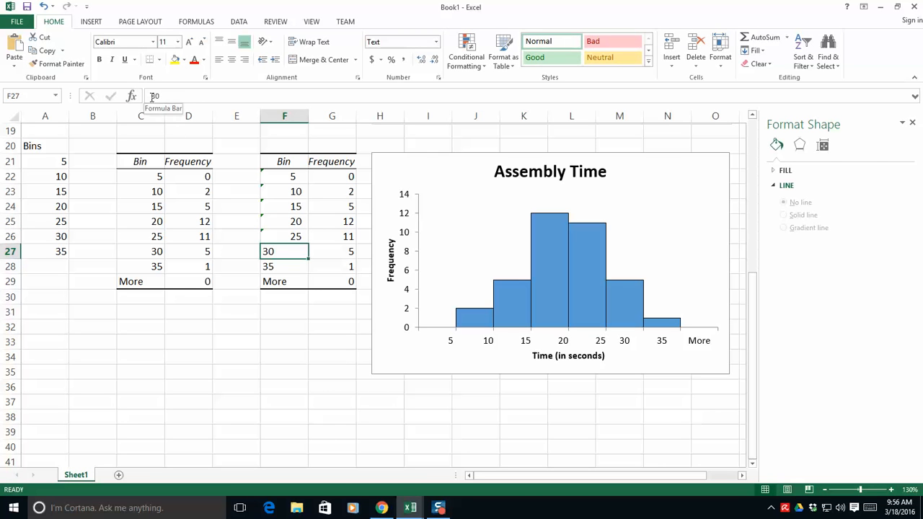
{"action": "left_click", "coordinate": [153, 96]}
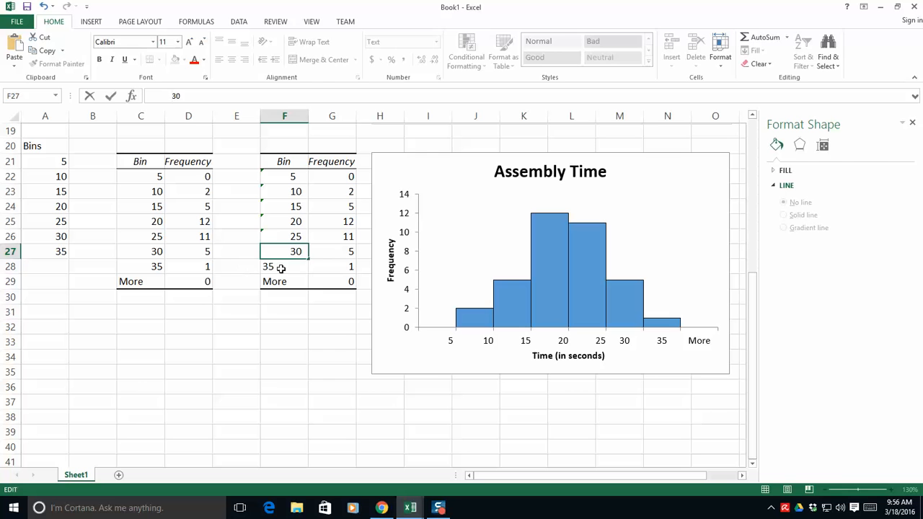
{"action": "key", "text": "Return"}
{"action": "left_click", "coordinate": [150, 96]}
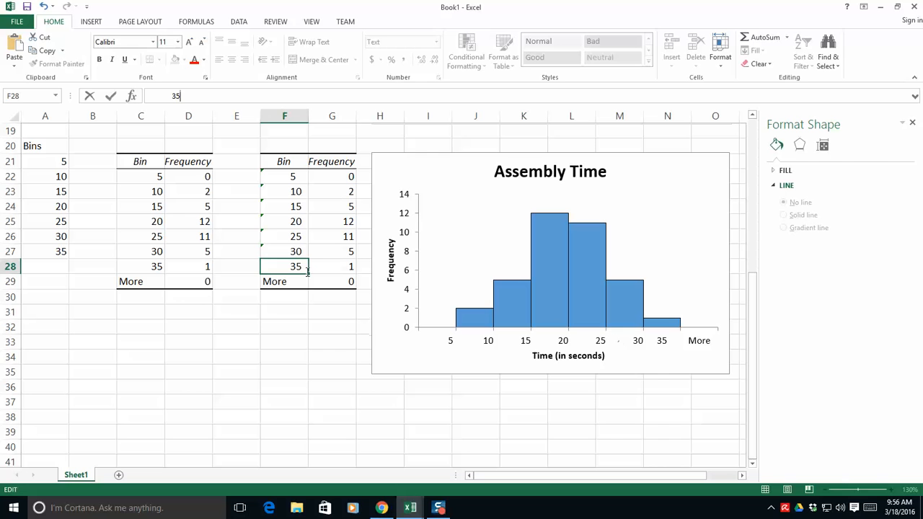
{"action": "left_click", "coordinate": [272, 282]}
{"action": "left_click", "coordinate": [152, 96]}
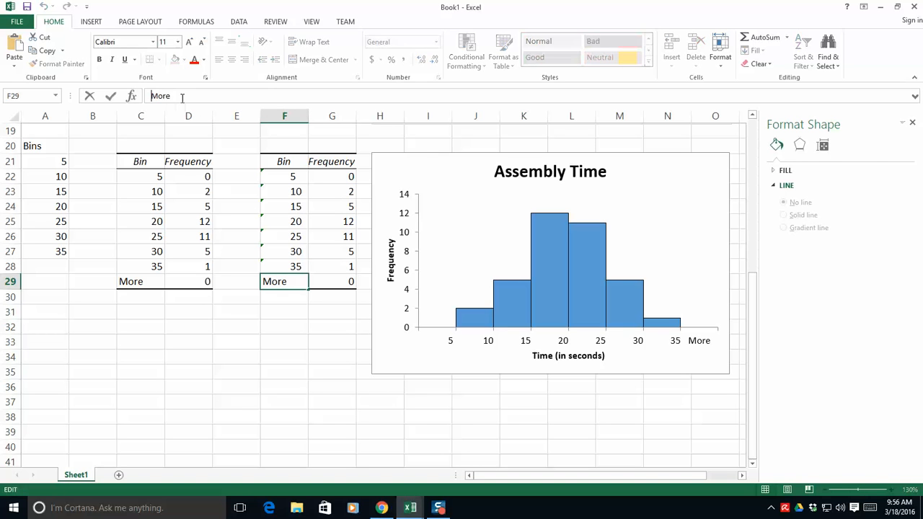
{"action": "left_click", "coordinate": [413, 358]}
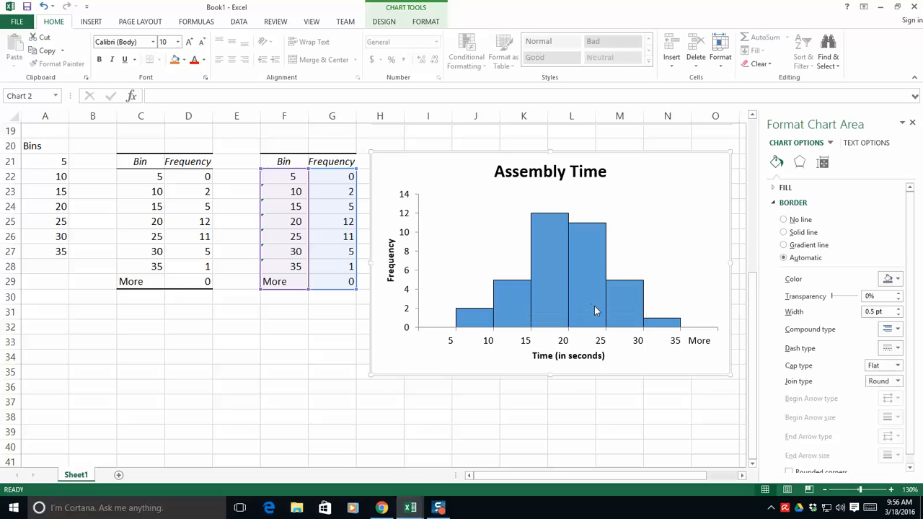
{"action": "scroll", "coordinate": [592, 305], "scroll_direction": "up", "scroll_amount": 3}
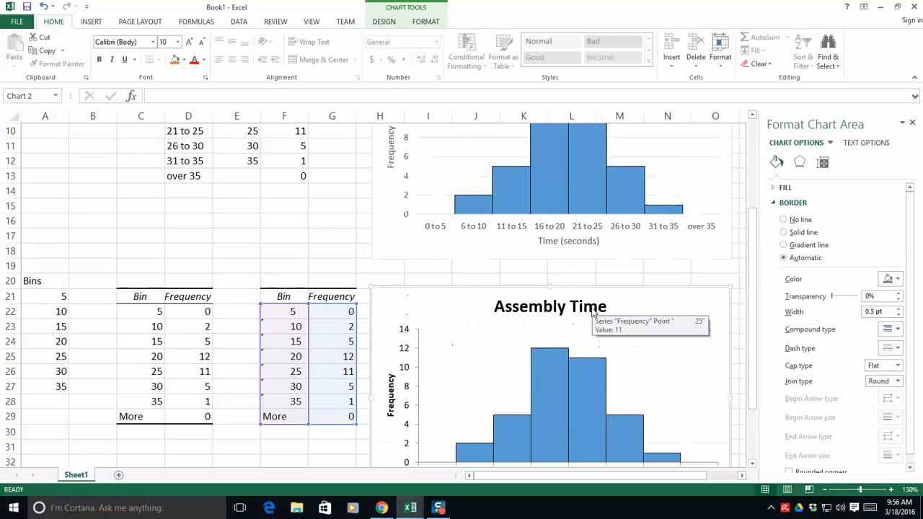
{"action": "scroll", "coordinate": [592, 306], "scroll_direction": "down", "scroll_amount": 2}
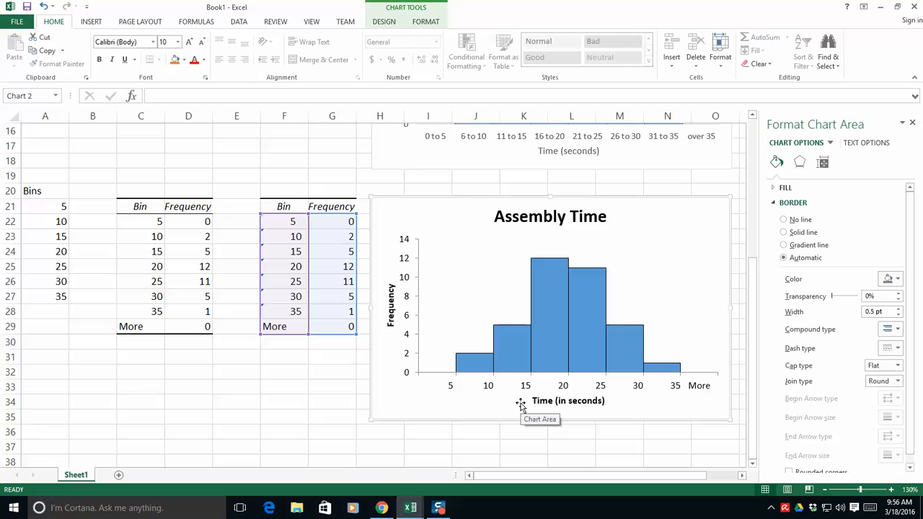
{"action": "key", "text": "shift+F10"}
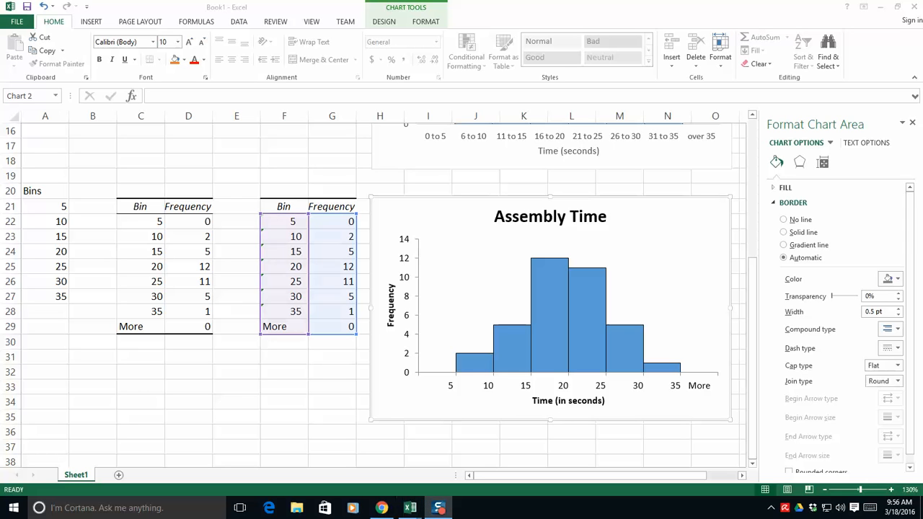